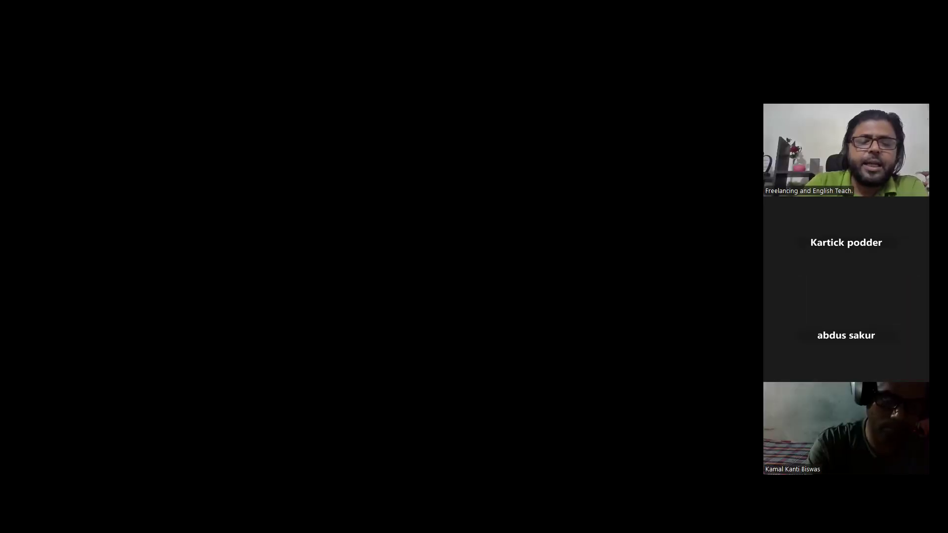
Step: Dismiss the payment-method notice and open the last draft in the campaign list, the 10days, 100$ New Awareness Campaign, for editing
key(Return)
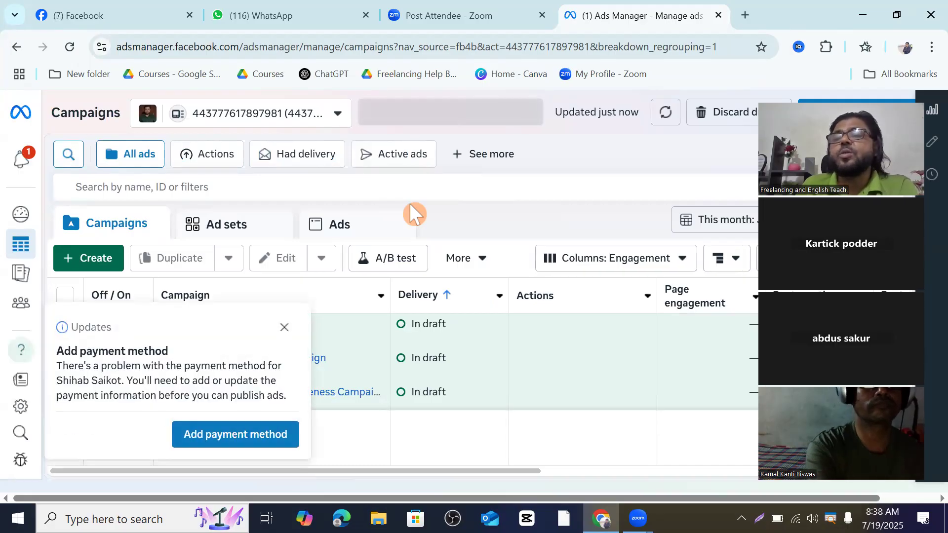
click(284, 328)
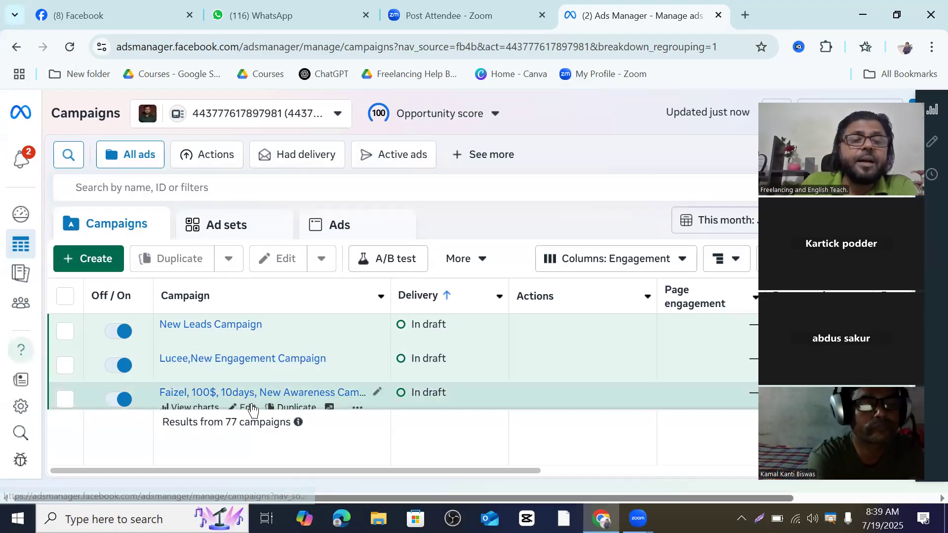
scroll(253, 405, down, 2)
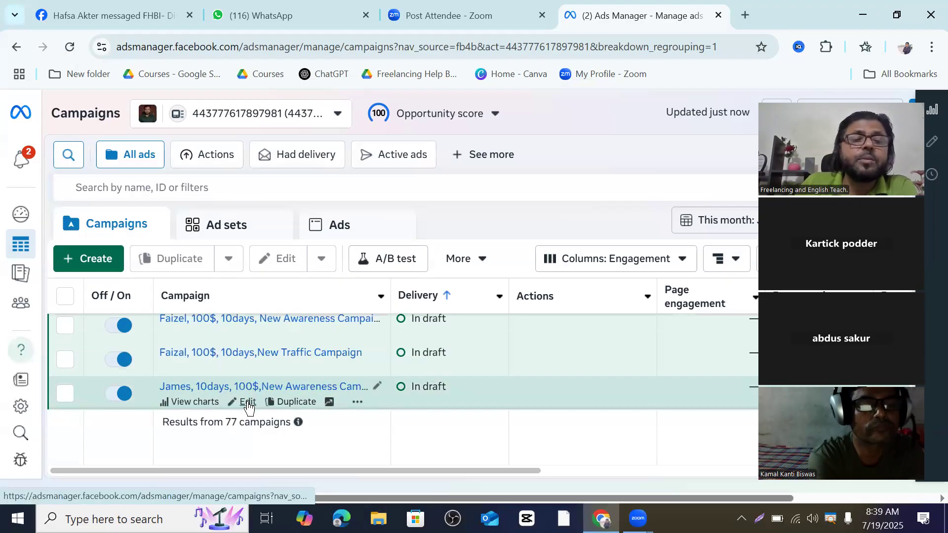
mouse_move(246, 403)
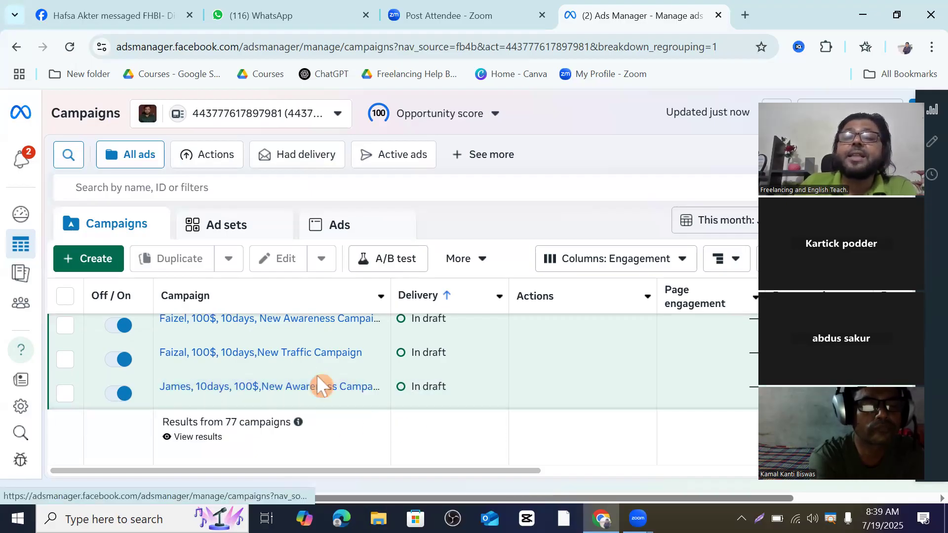
scroll(303, 372, up, 2)
scroll(270, 378, up, 2)
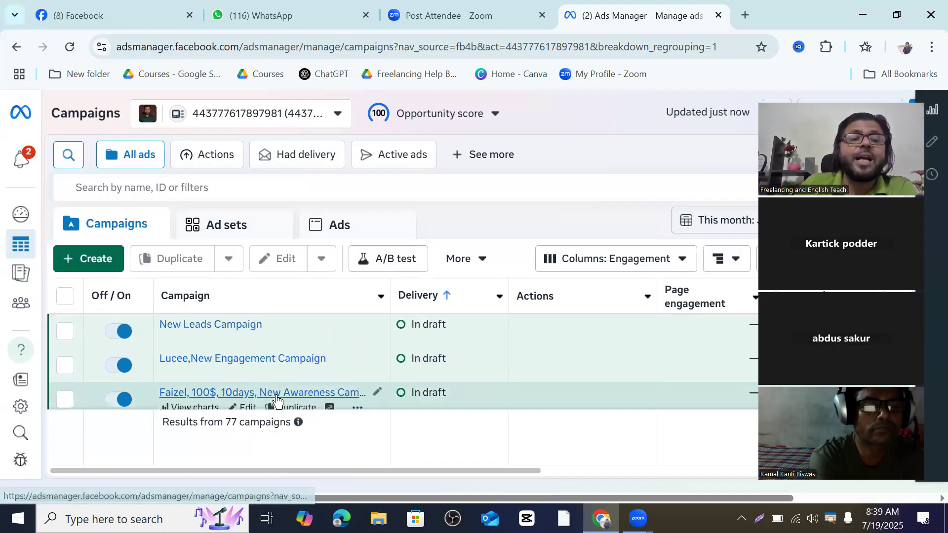
scroll(274, 381, down, 2)
scroll(275, 374, up, 2)
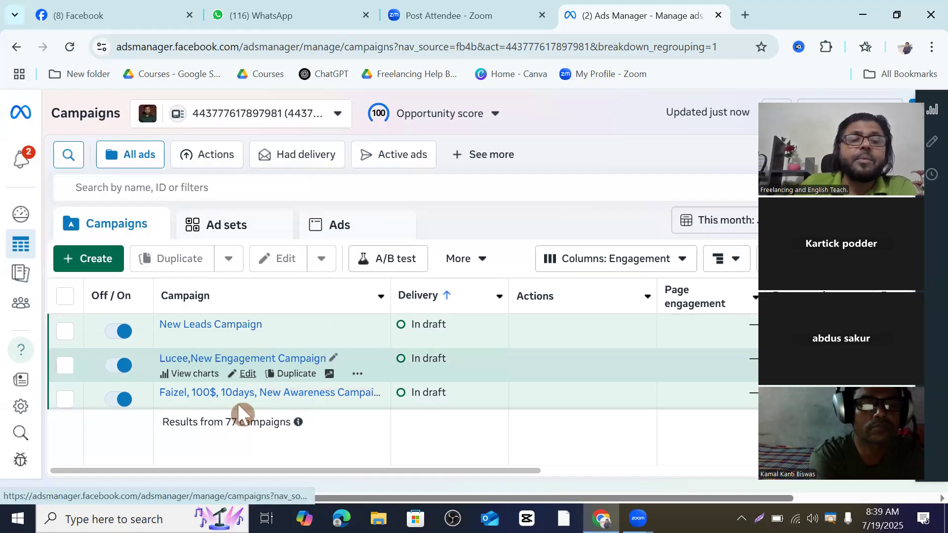
scroll(240, 381, down, 2)
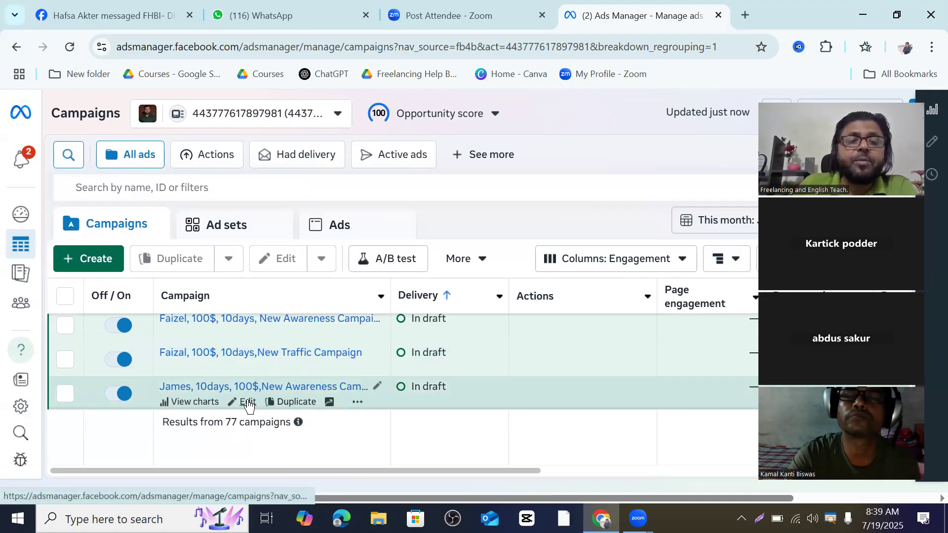
click(248, 403)
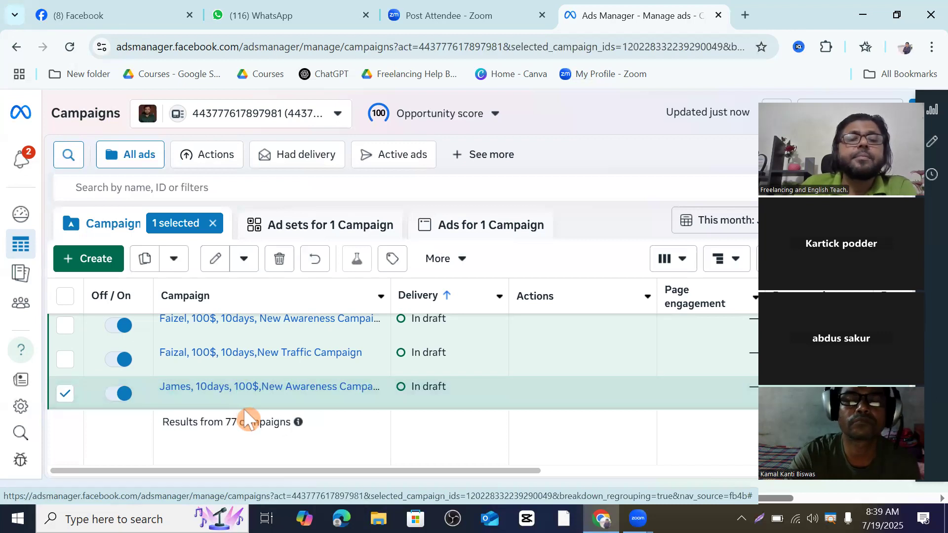
click(248, 403)
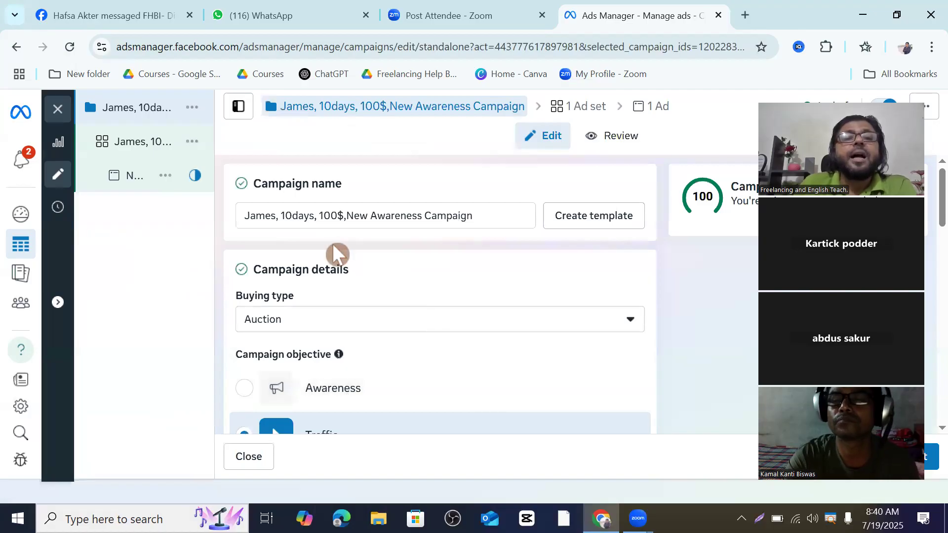
Step: Change the campaign objective to Awareness and accept the resulting settings change
scroll(339, 229, down, 8)
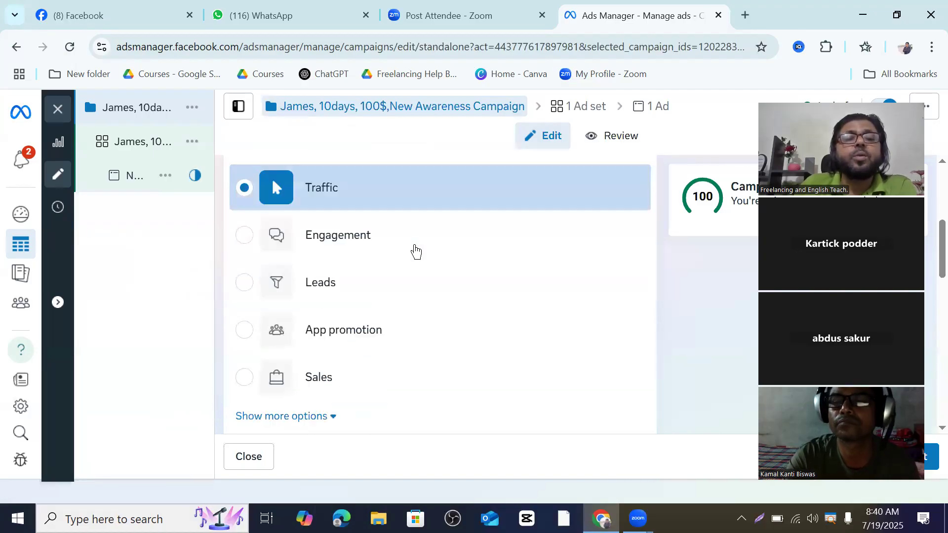
scroll(415, 252, up, 8)
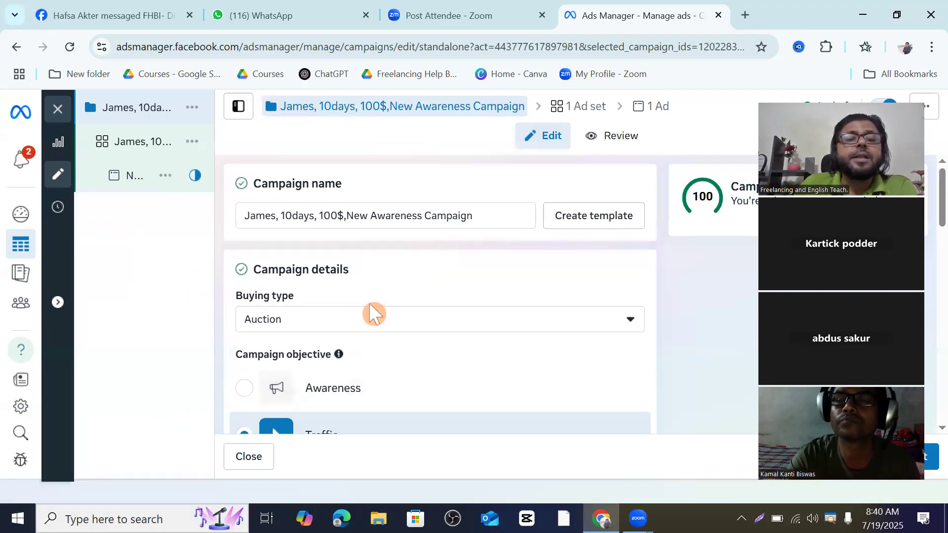
scroll(371, 312, down, 3)
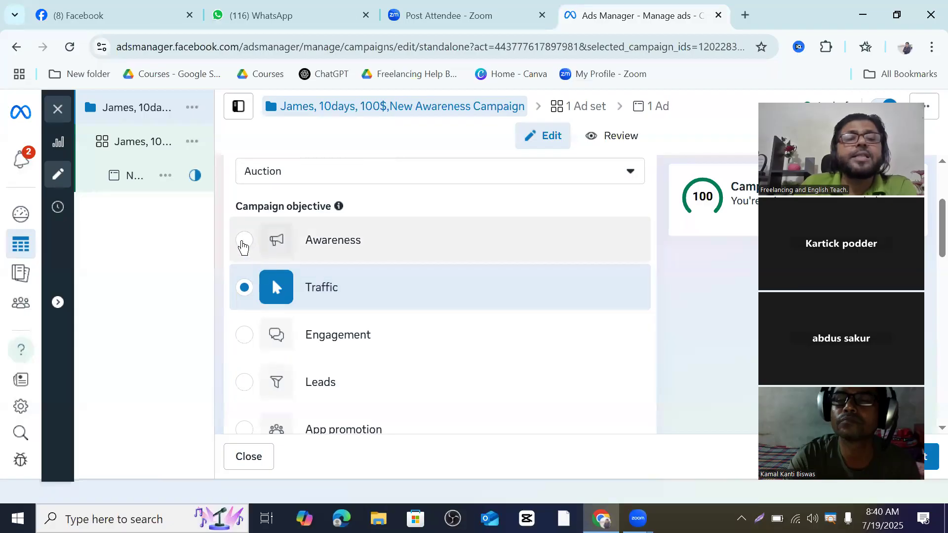
click(242, 242)
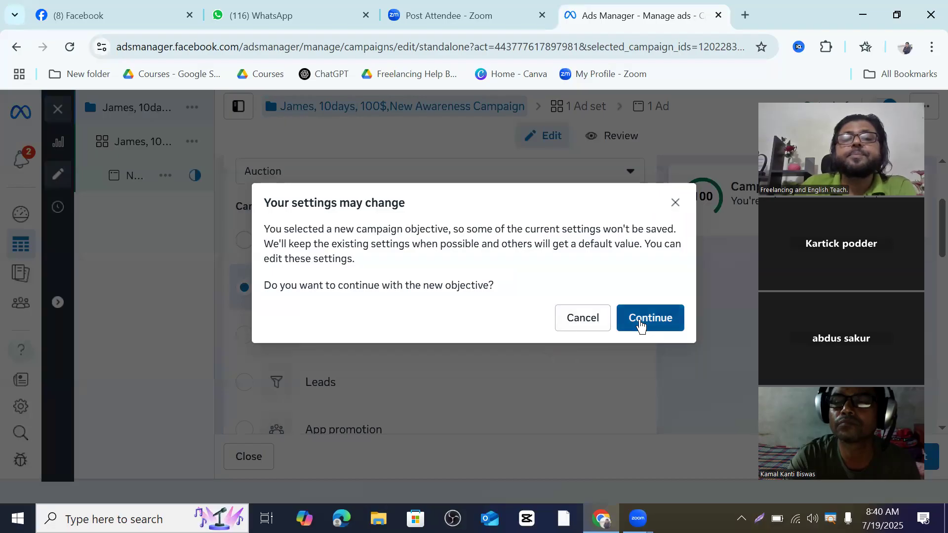
click(639, 324)
Step: Review the campaign's Advantage+ budget, its budget type options, the scheduling options, the A/B test and the Special Ad Categories
scroll(436, 301, down, 3)
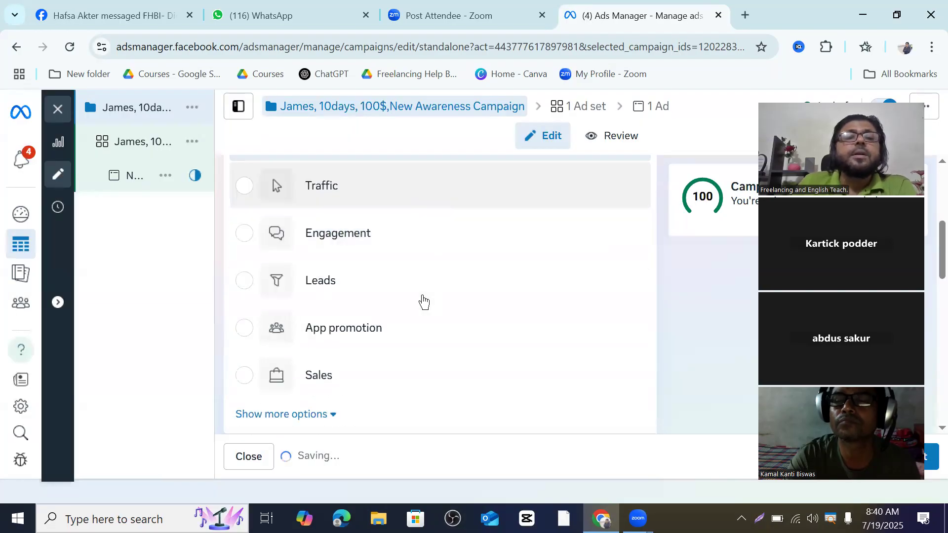
scroll(434, 292, down, 5)
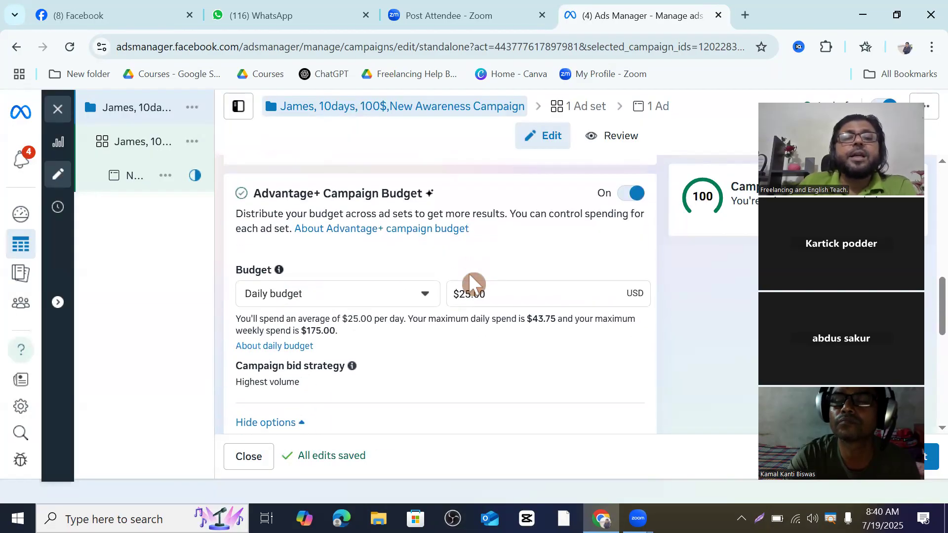
scroll(444, 271, up, 5)
scroll(445, 269, down, 5)
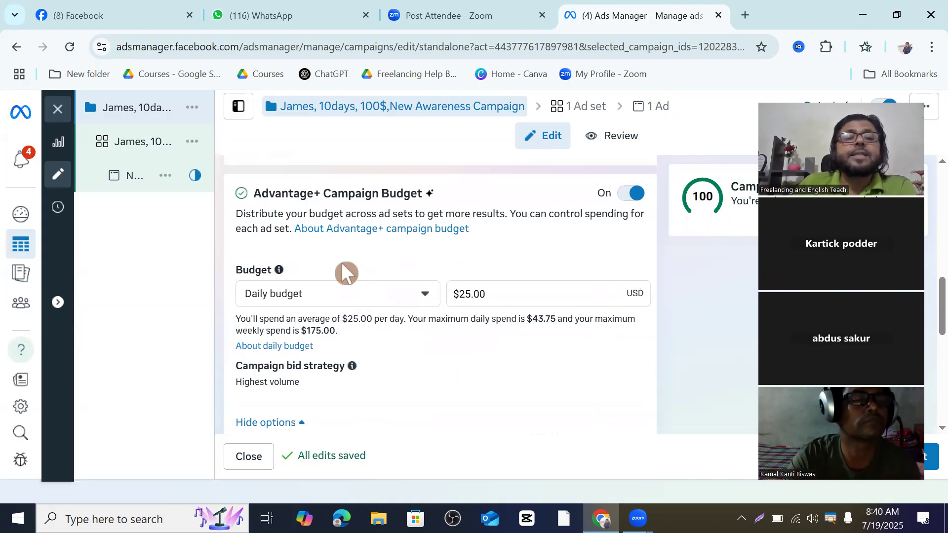
scroll(368, 259, down, 2)
mouse_move(155, 116)
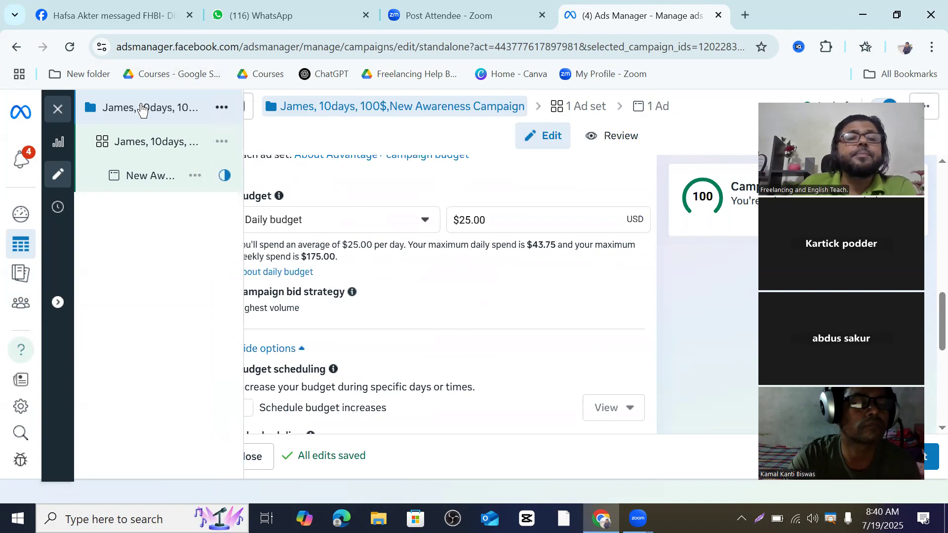
scroll(395, 262, down, 6)
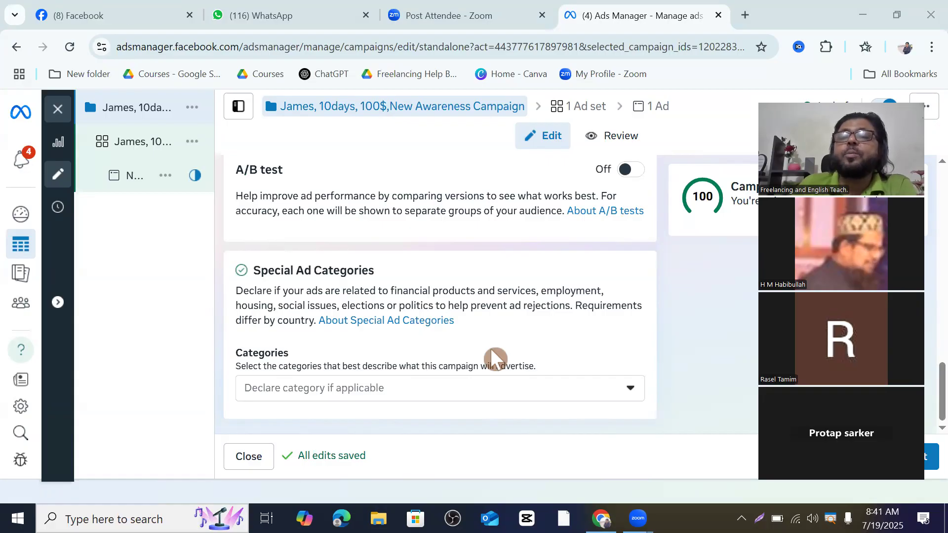
scroll(306, 246, up, 5)
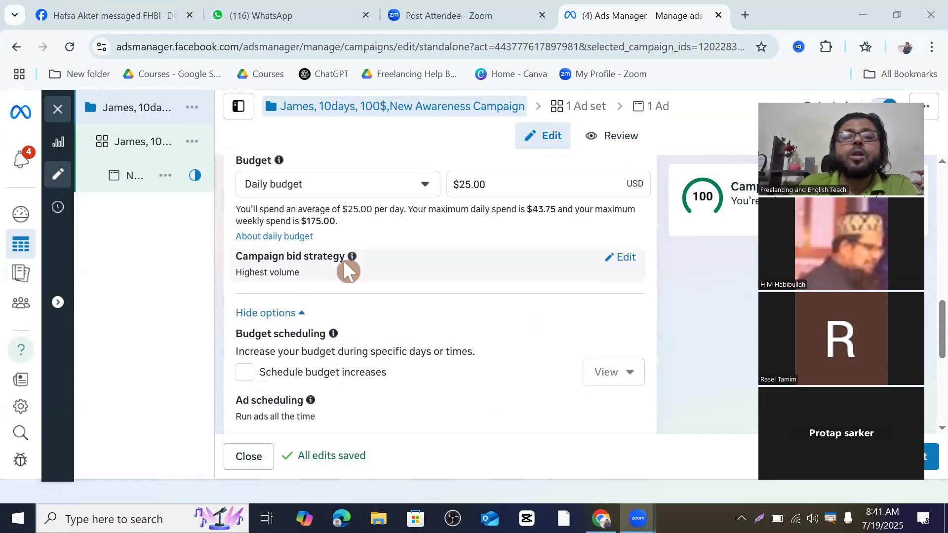
scroll(348, 272, up, 3)
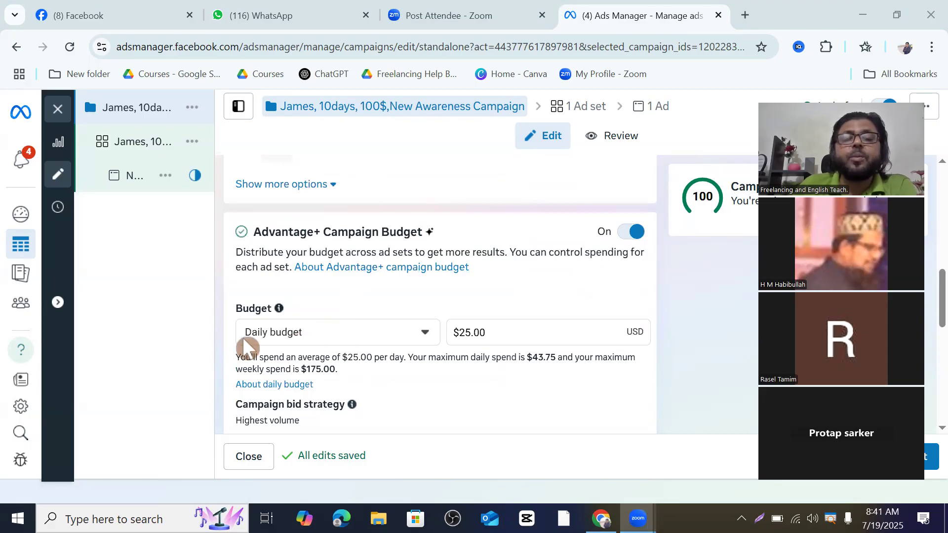
click(425, 337)
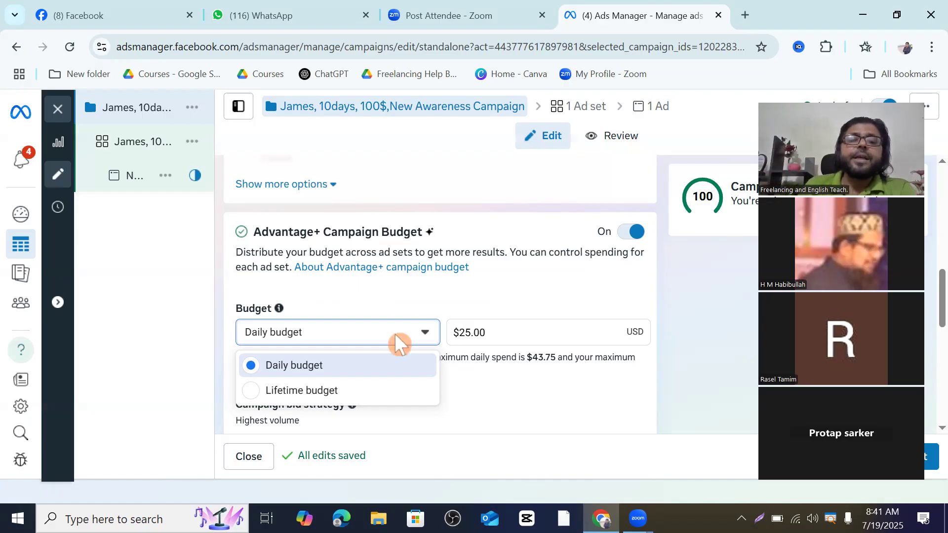
scroll(662, 355, down, 10)
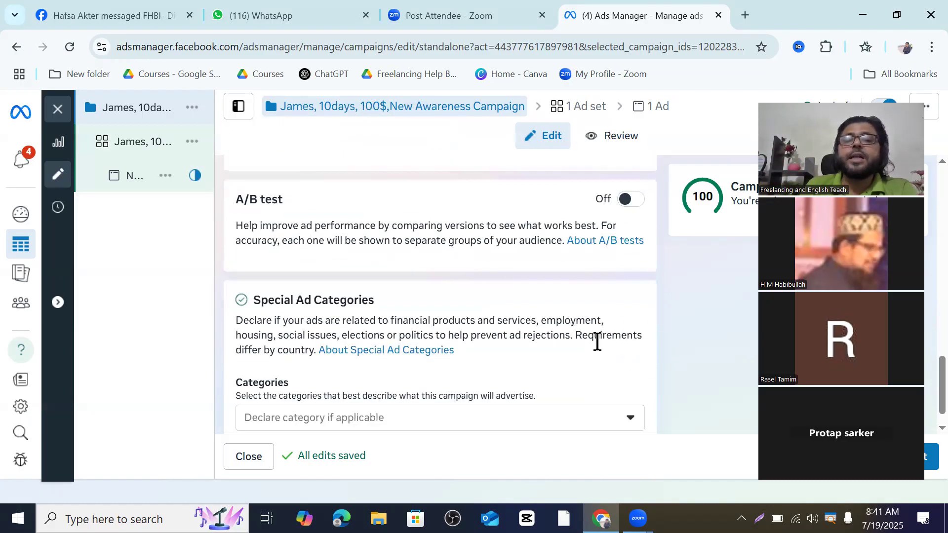
mouse_move(127, 148)
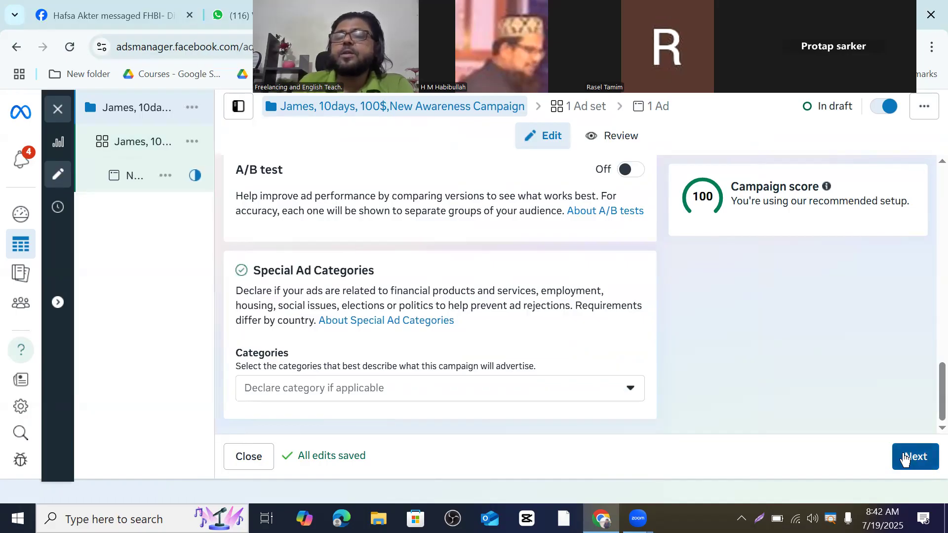
Step: Continue from the campaign settings to the New Awareness Ad and look over its name, partnership and identity sections
click(915, 457)
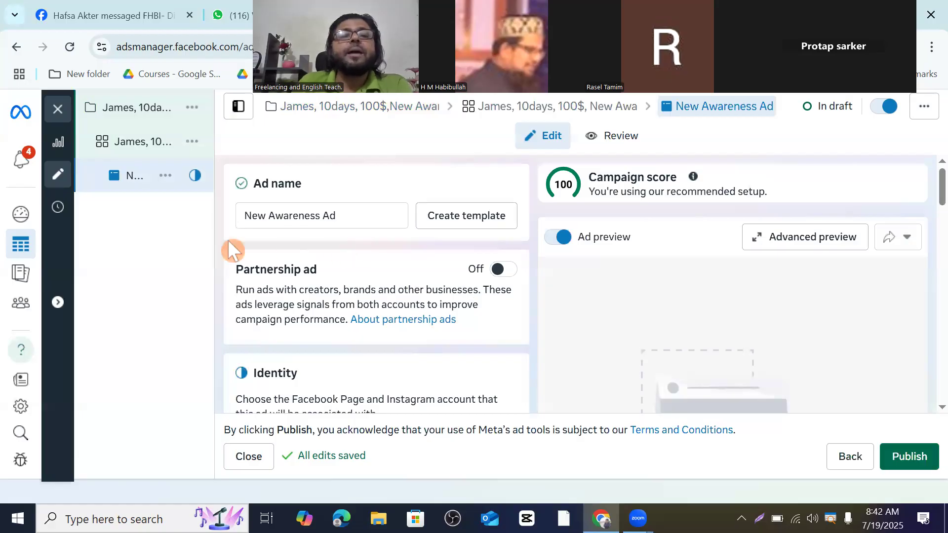
scroll(323, 289, down, 5)
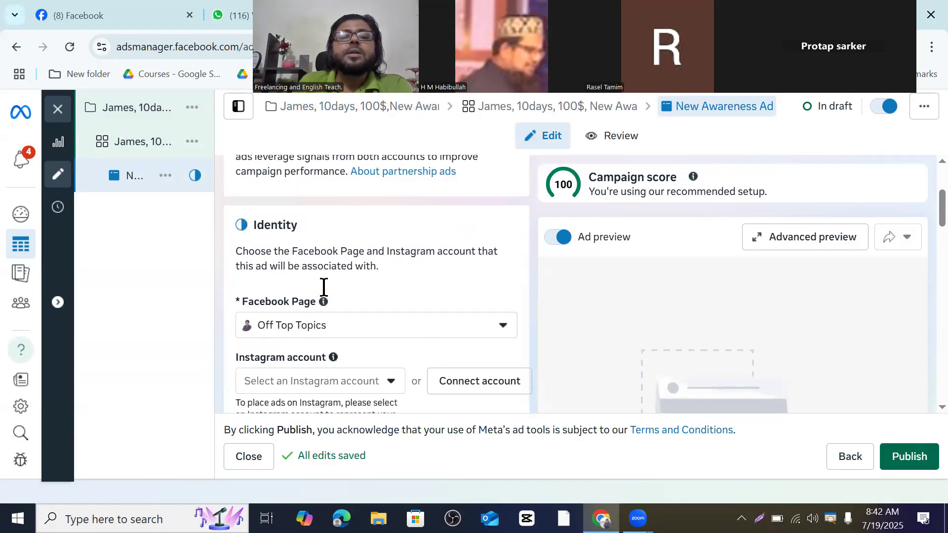
scroll(325, 290, up, 5)
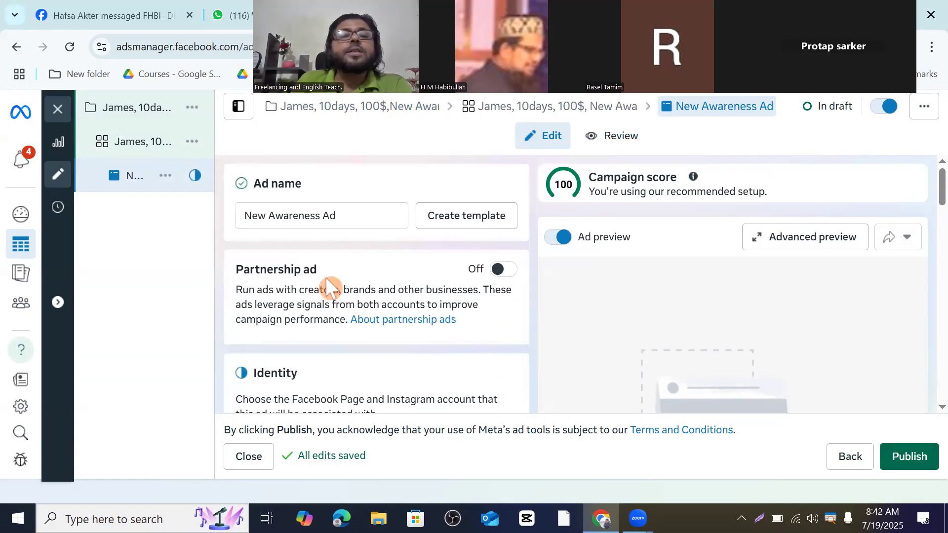
Step: Open the campaign's ad set and examine its name, performance goal, Facebook Page and cost per result goal settings
click(143, 153)
scroll(394, 304, down, 1)
scroll(394, 304, down, 15)
scroll(394, 295, down, 3)
scroll(404, 298, up, 18)
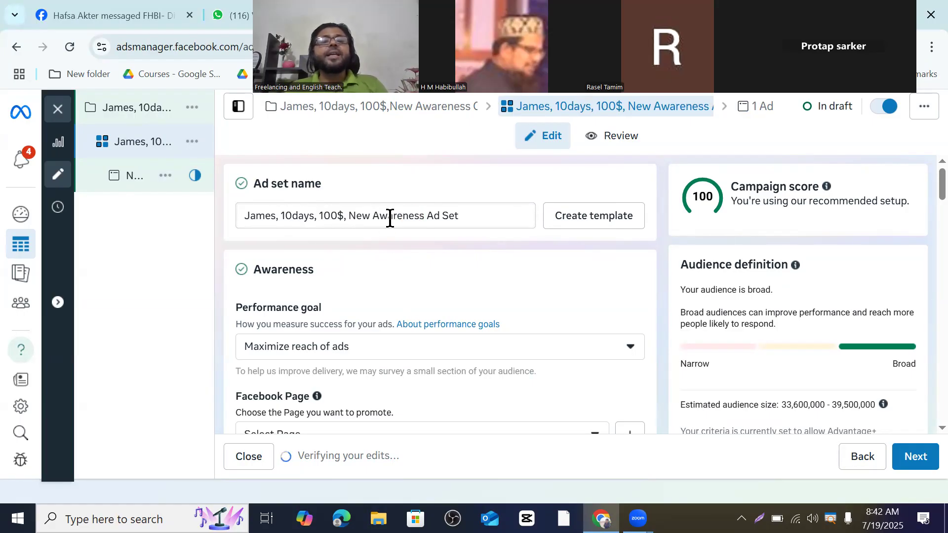
scroll(333, 241, down, 1)
scroll(316, 232, down, 1)
scroll(297, 225, up, 1)
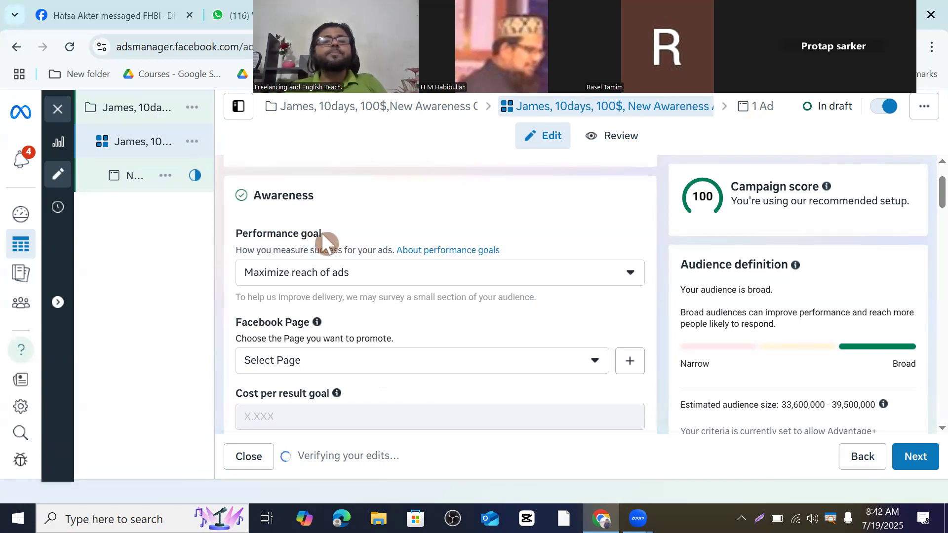
scroll(428, 228, up, 1)
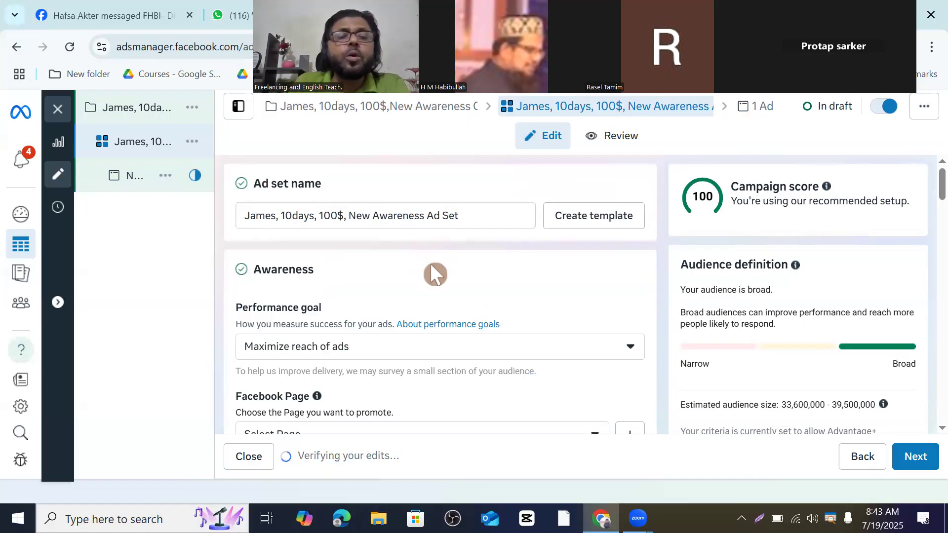
scroll(434, 272, down, 1)
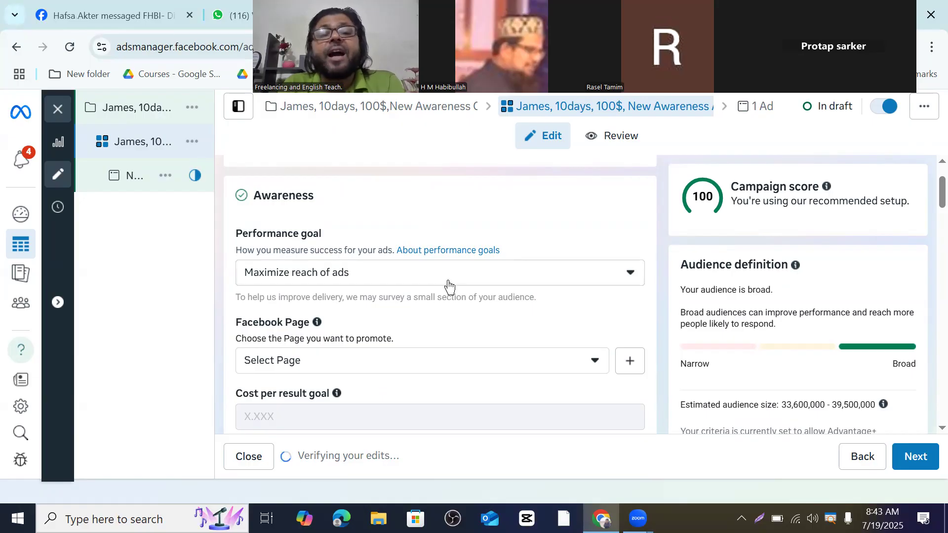
scroll(449, 286, down, 1)
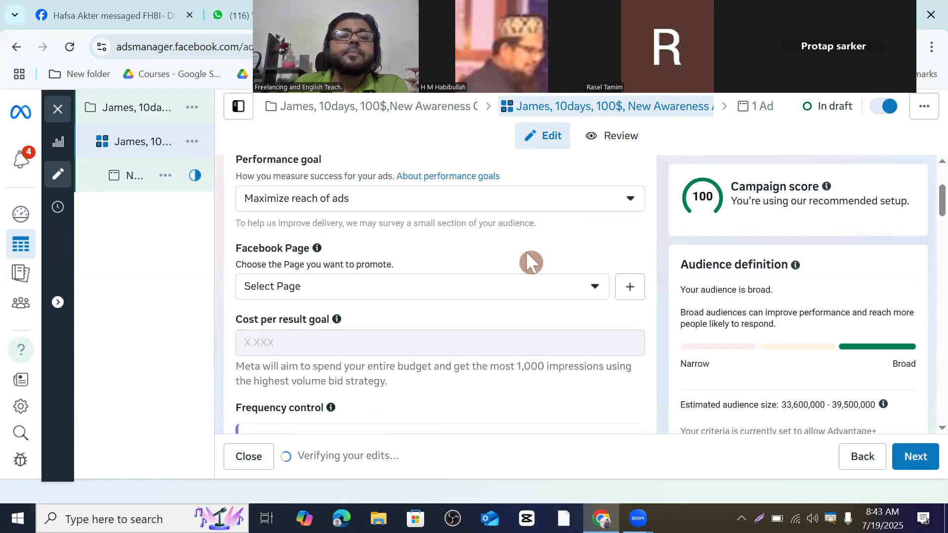
scroll(533, 267, up, 2)
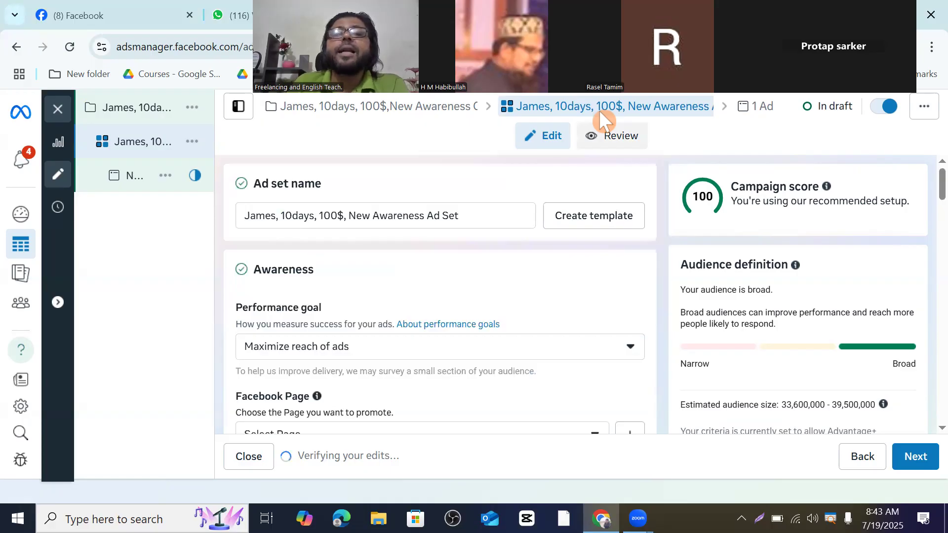
Step: Move the meeting's video strip aside and open a browser window with the Chrome profile listed directly above Fiverr
drag(658, 11, 83, 136)
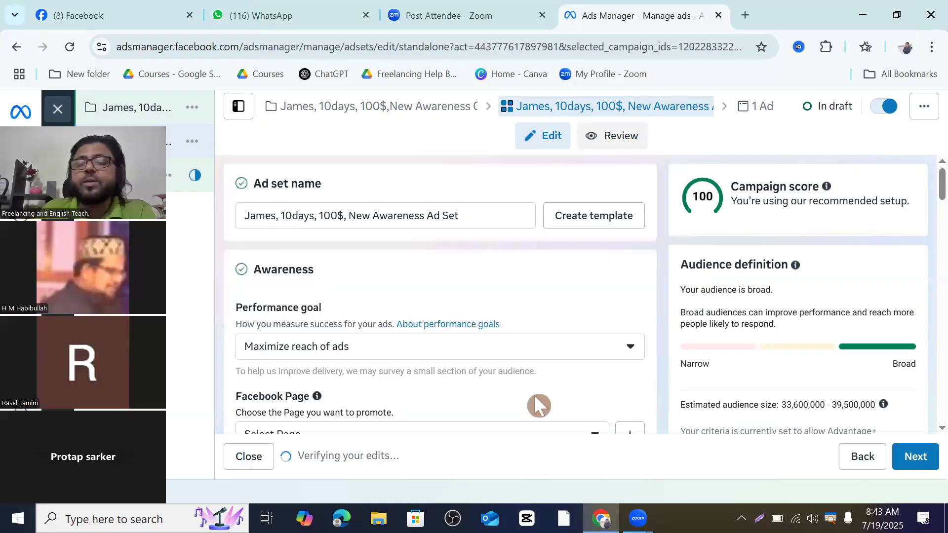
click(908, 46)
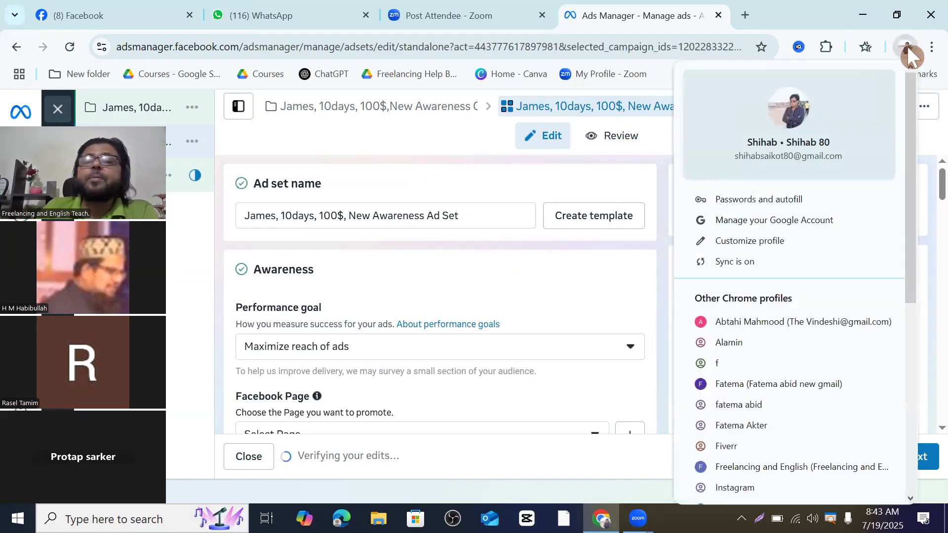
click(746, 427)
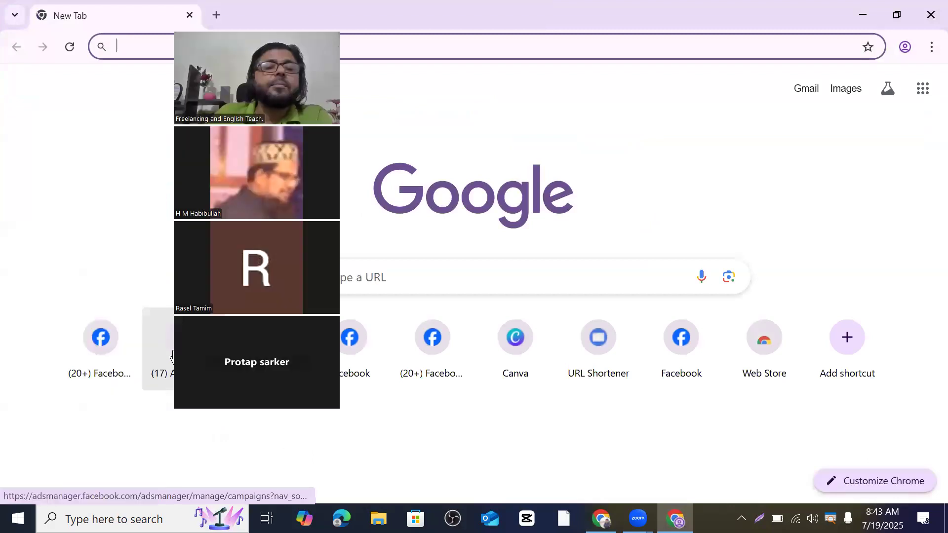
Step: Load Facebook from the new tab page and open Ads Manager's campaigns page in a separate tab
click(99, 336)
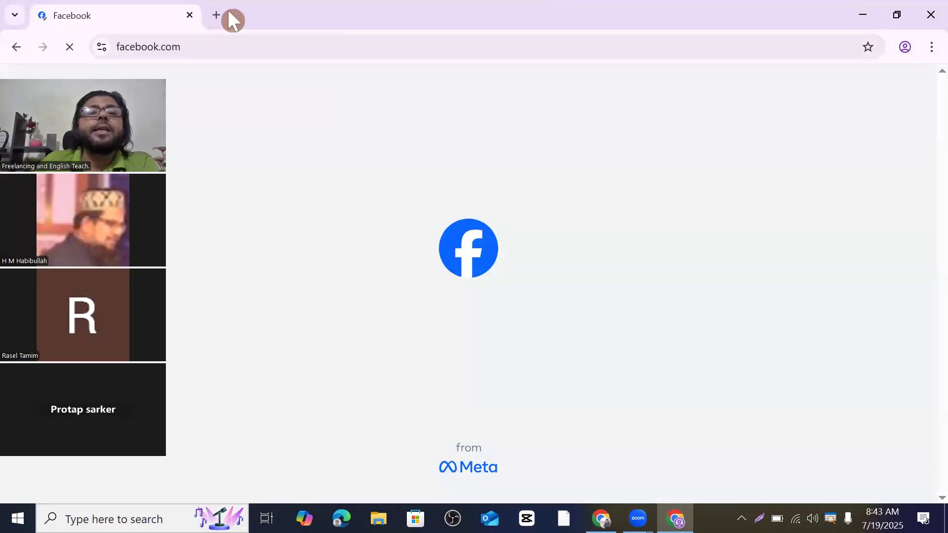
double_click(228, 12)
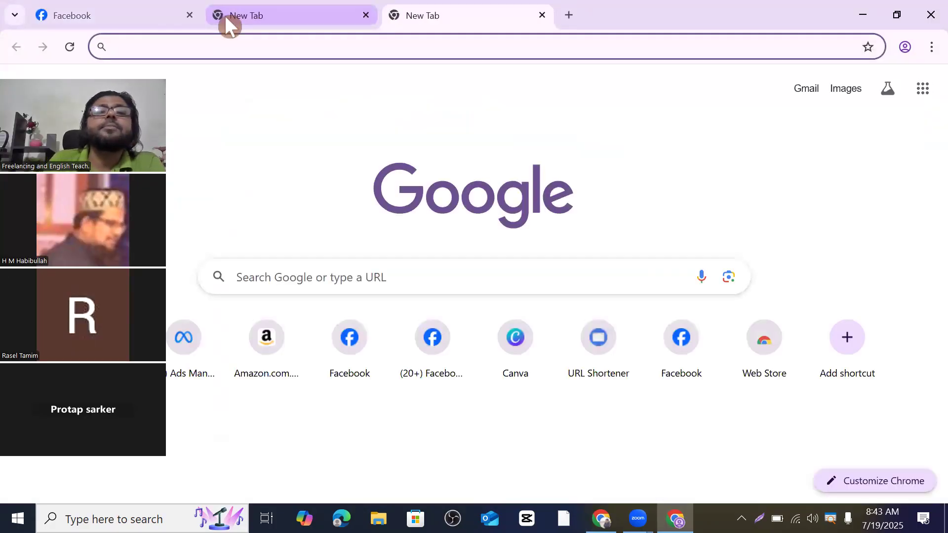
text(a)
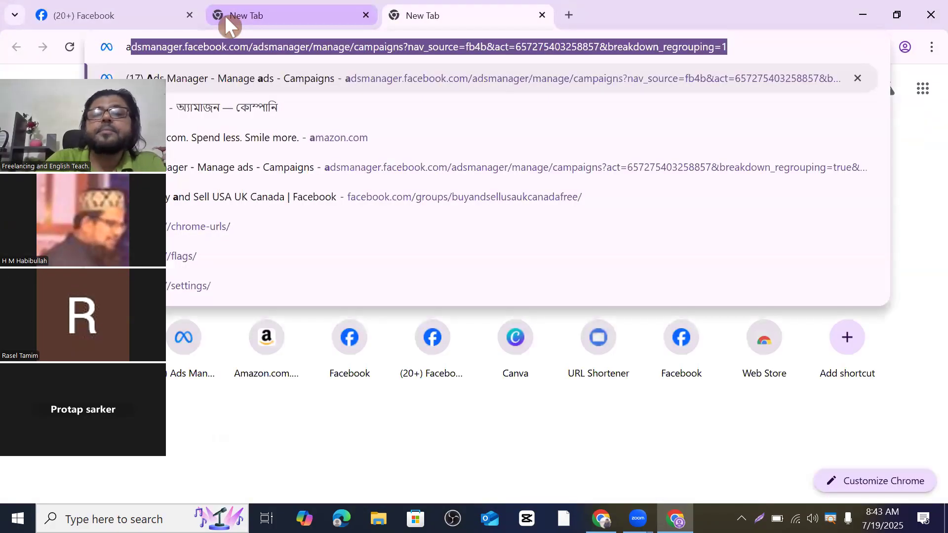
key(Return)
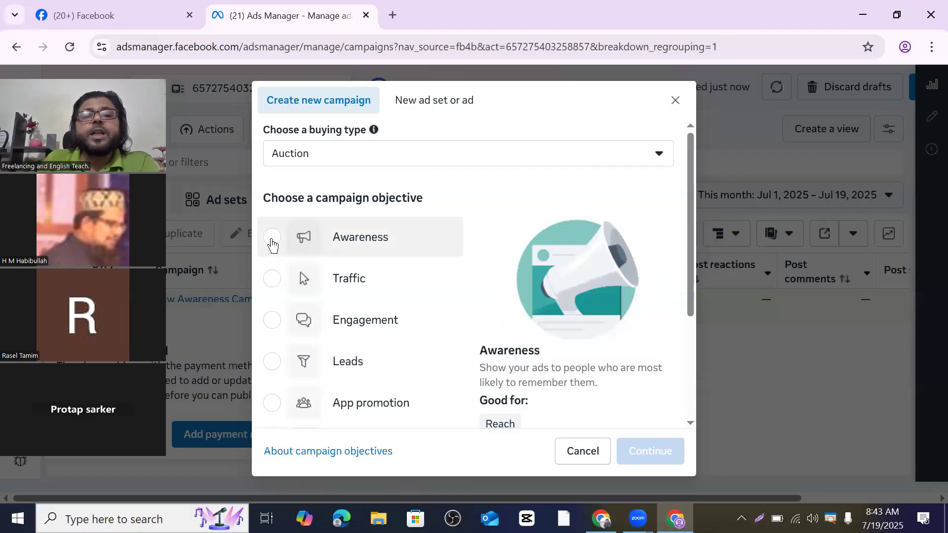
Step: Select the Awareness objective for a new campaign and examine what it is listed as good for
click(271, 240)
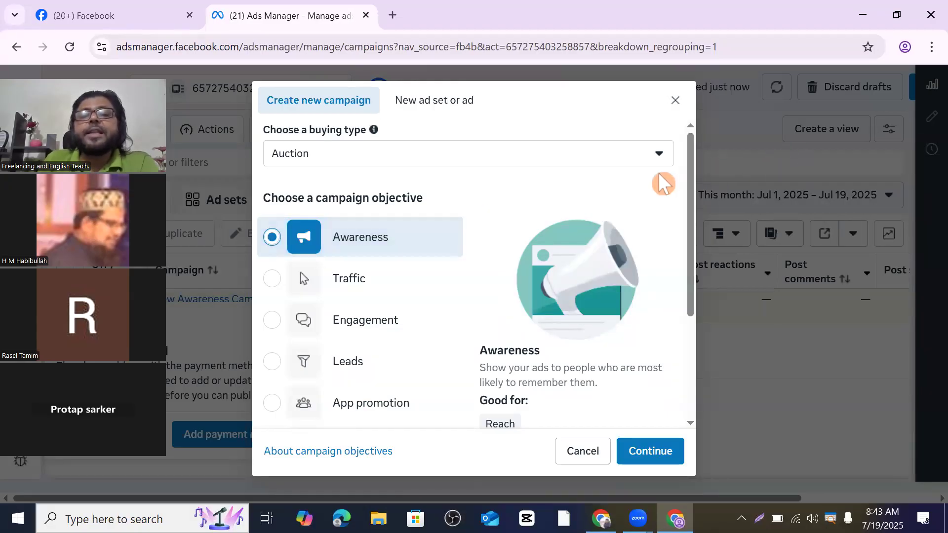
scroll(652, 186, down, 3)
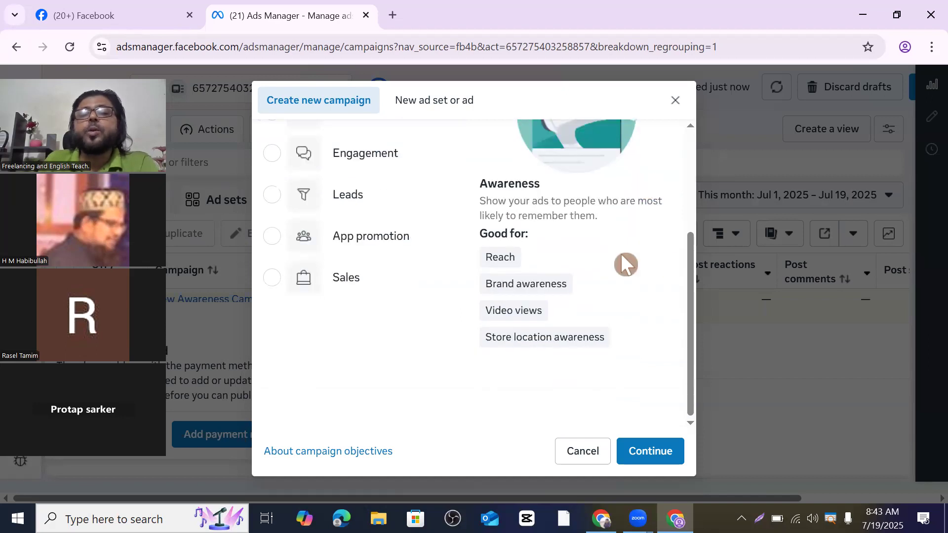
mouse_move(568, 280)
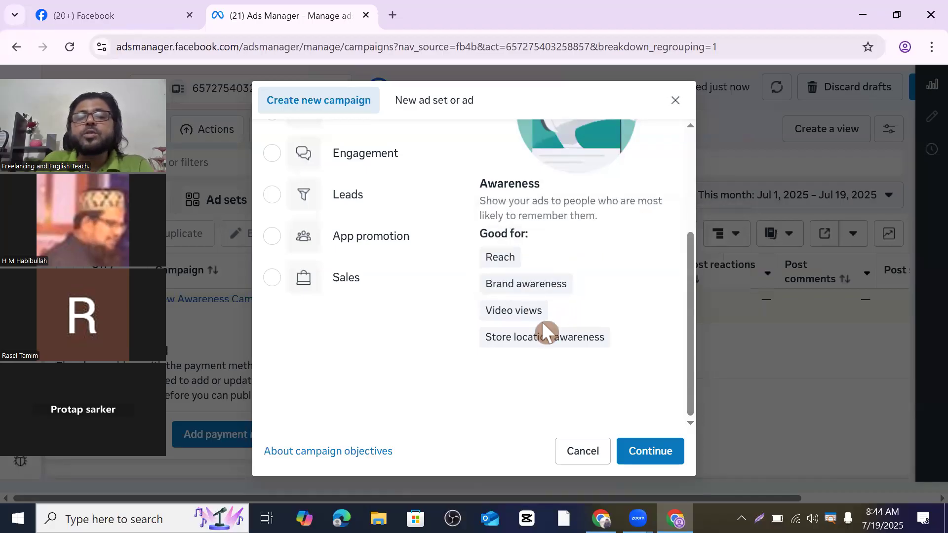
mouse_move(575, 334)
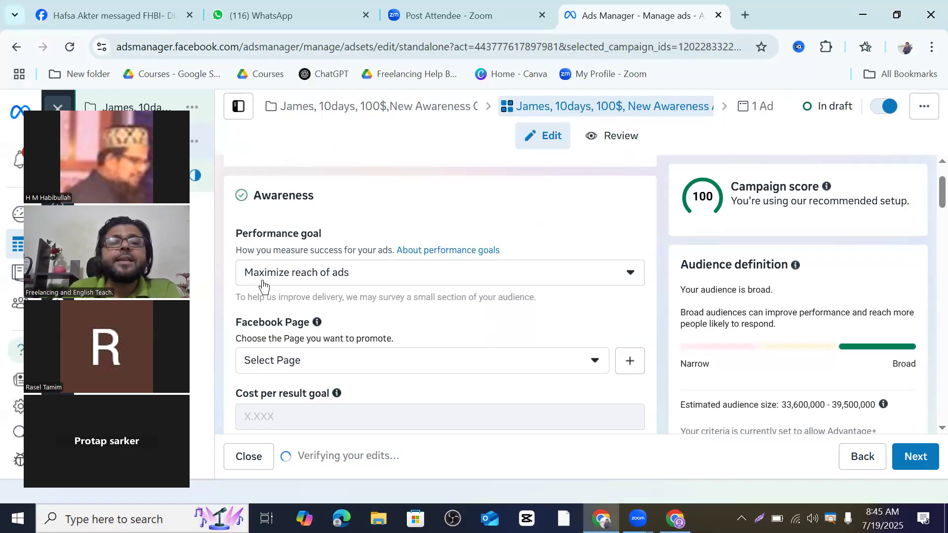
Step: Review the awareness and video view options for the ad set's performance goal
click(630, 278)
scroll(576, 325, down, 1)
scroll(577, 326, up, 1)
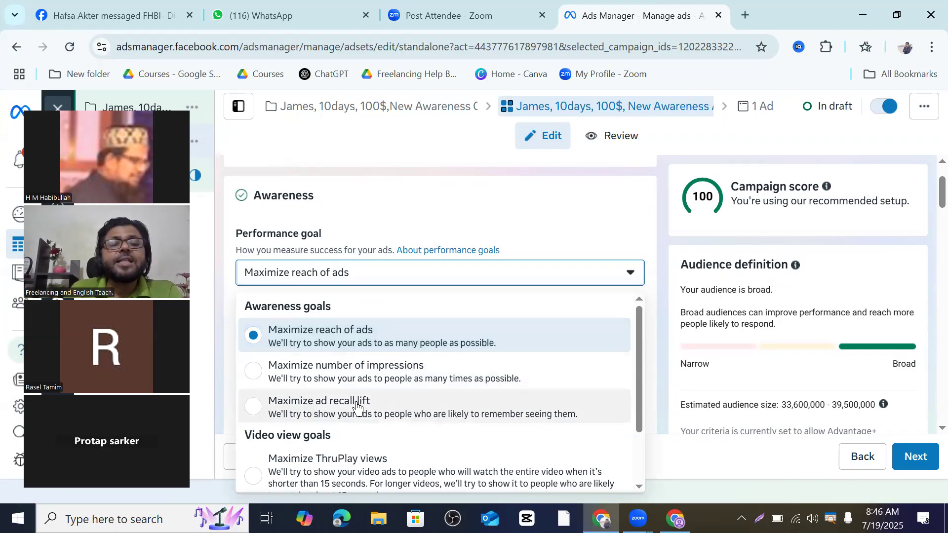
scroll(360, 398, down, 2)
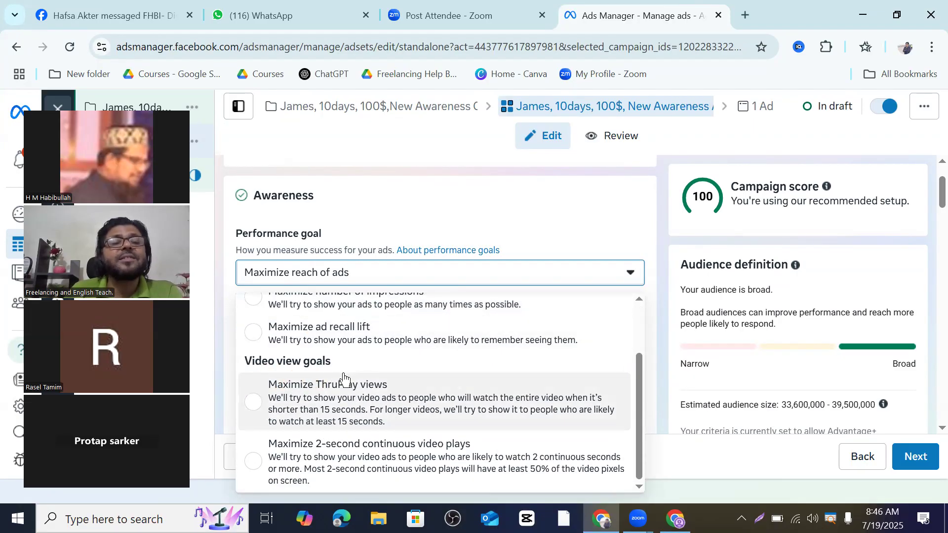
scroll(383, 427, up, 2)
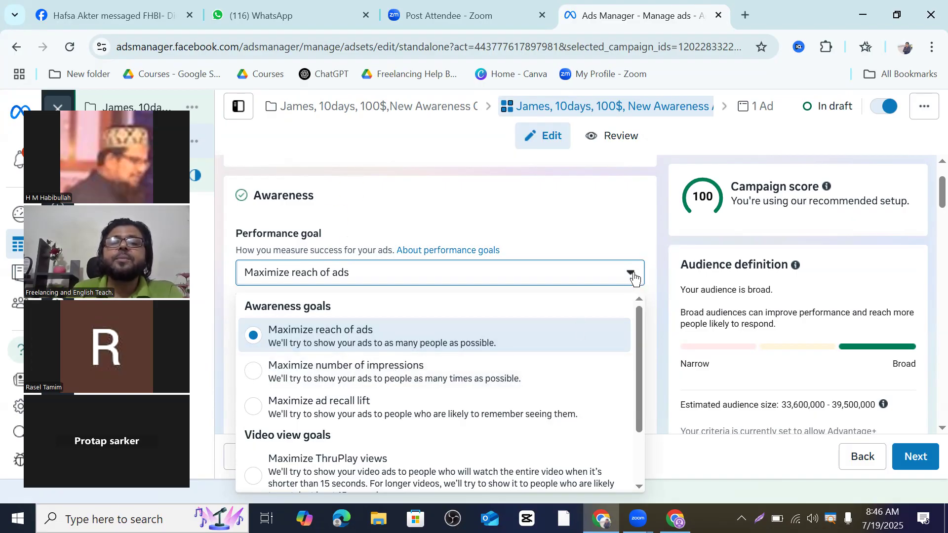
click(635, 279)
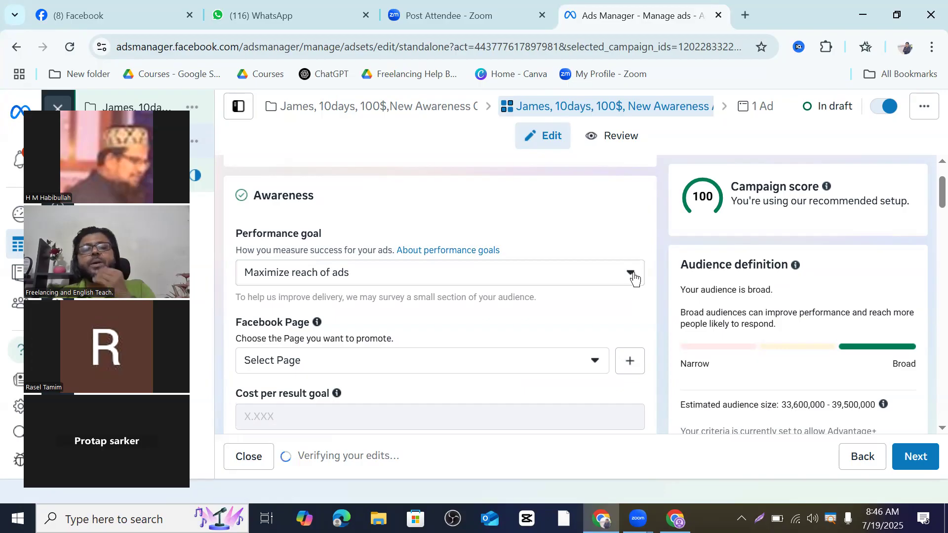
Step: Look at the Create Page form for the ad set's Facebook Page, dismiss it, and examine the cost per result goal
scroll(469, 330, down, 2)
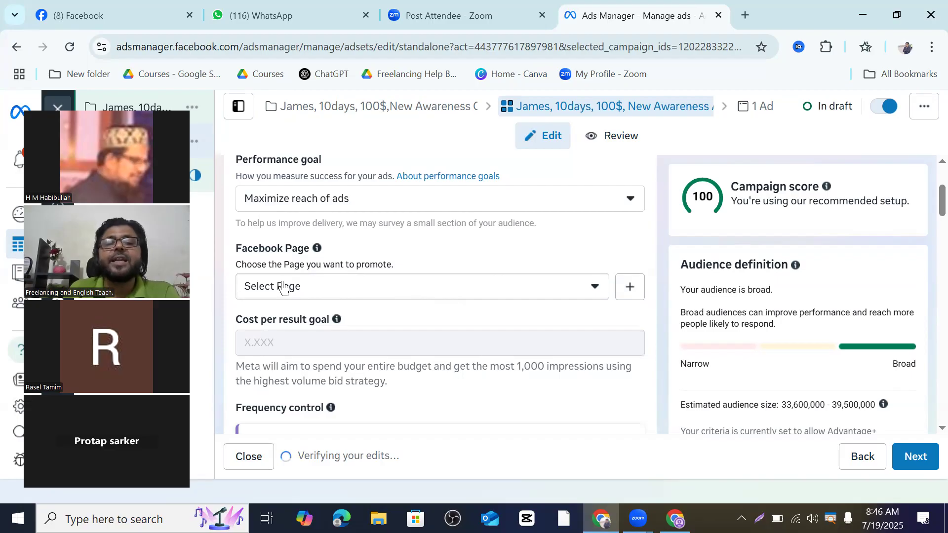
click(629, 292)
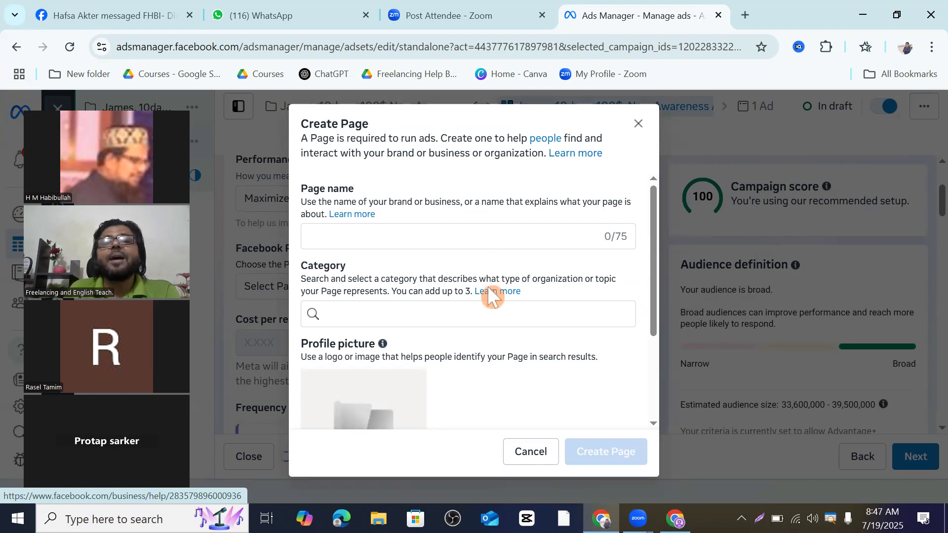
click(522, 459)
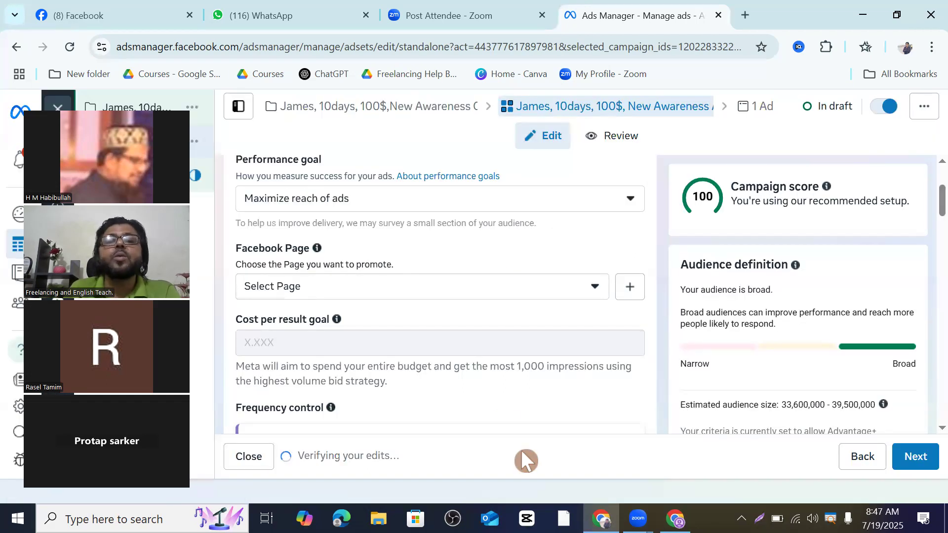
scroll(430, 252, down, 1)
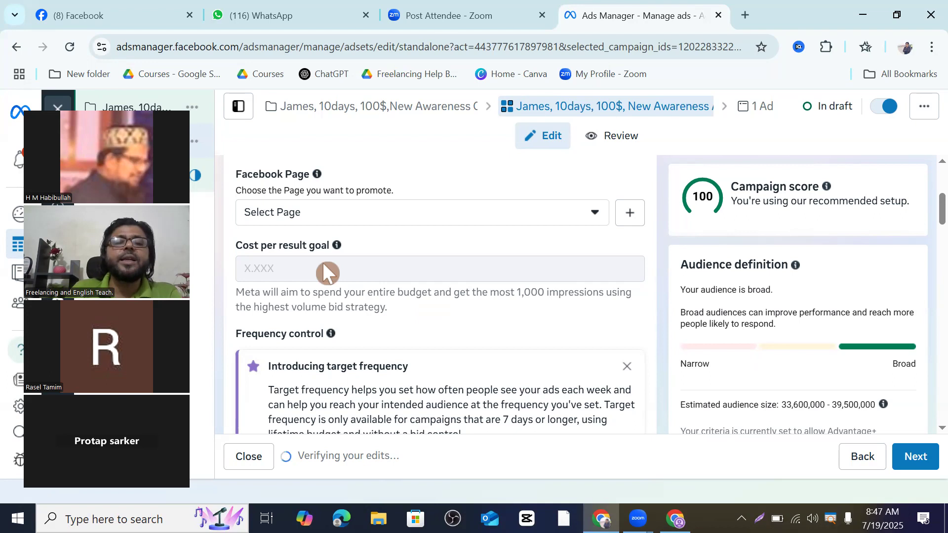
mouse_move(324, 267)
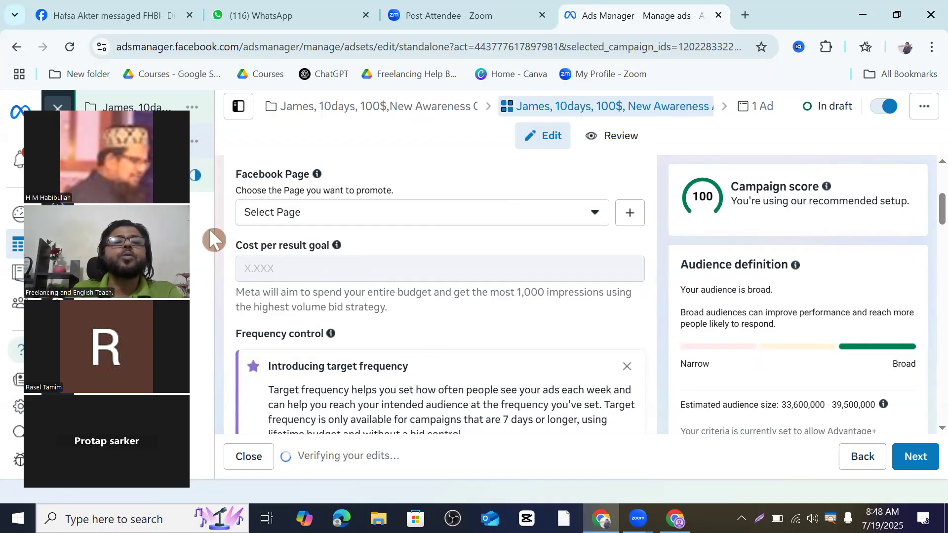
Step: Move the meeting's video strip aside and return to the campaign level to go over its budget, A/B test and Special Ad Categories
drag(210, 231, 425, 84)
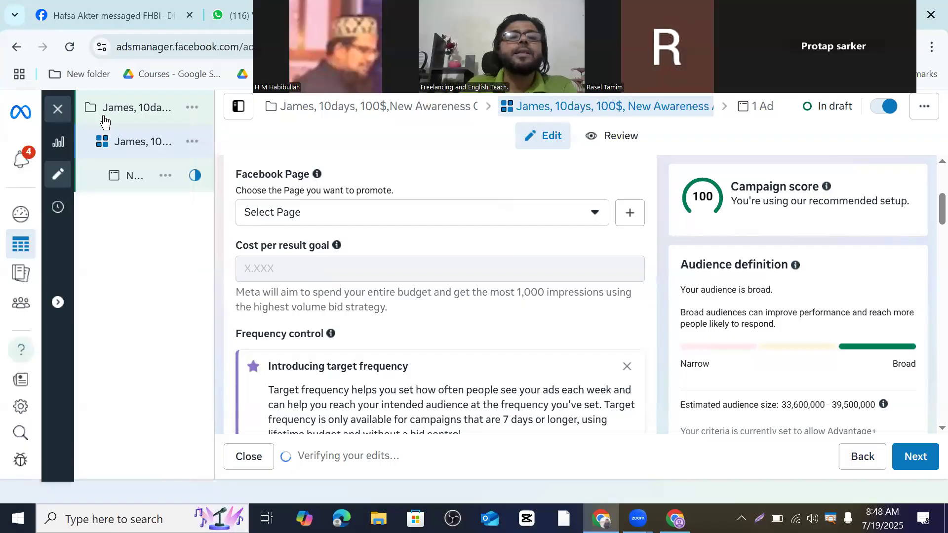
click(124, 108)
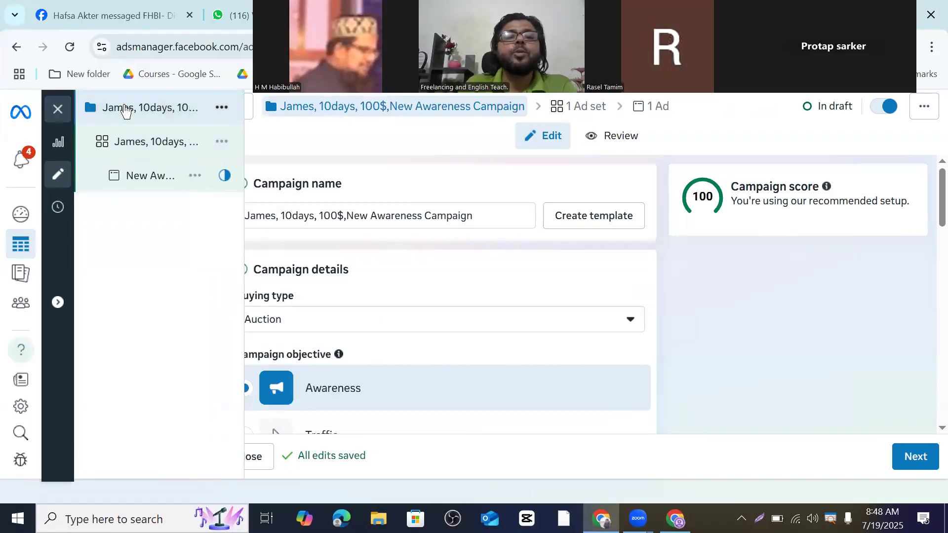
scroll(424, 322, down, 9)
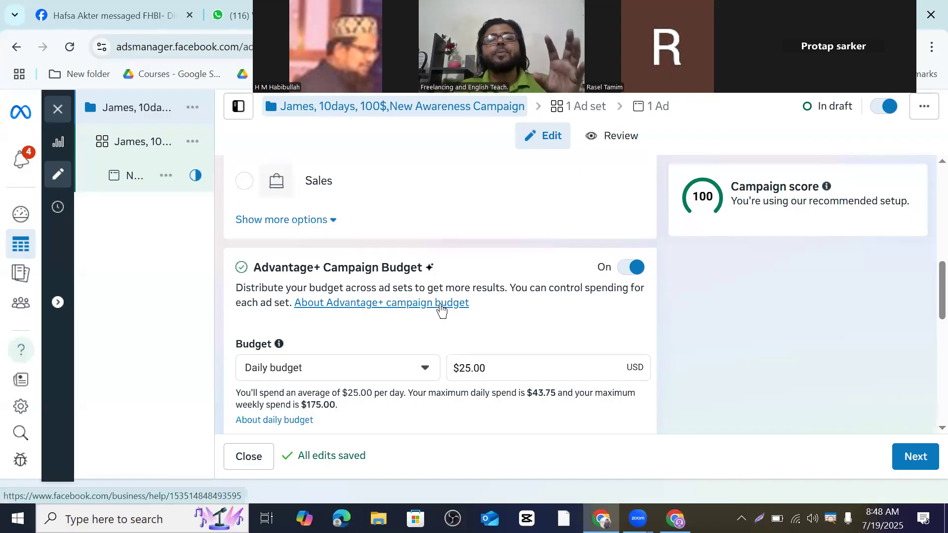
scroll(365, 341, down, 5)
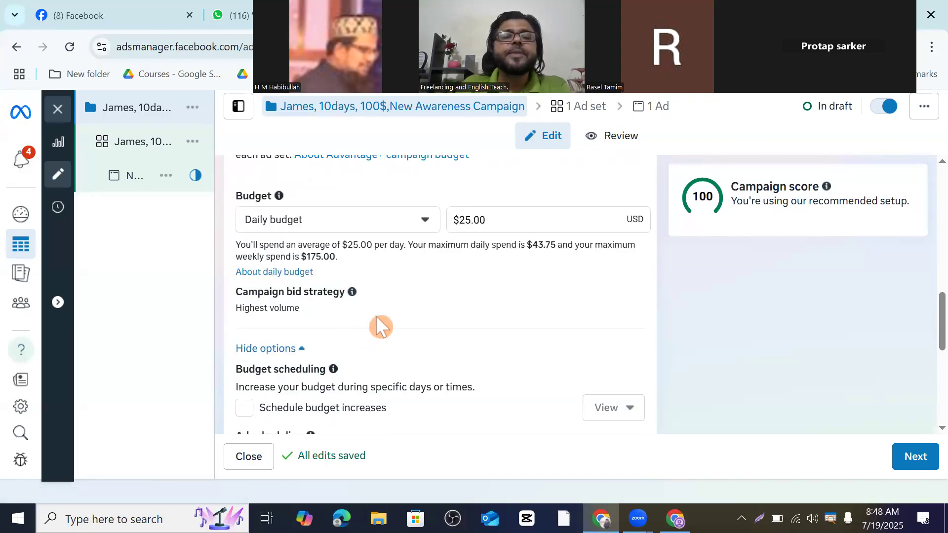
scroll(380, 313, down, 5)
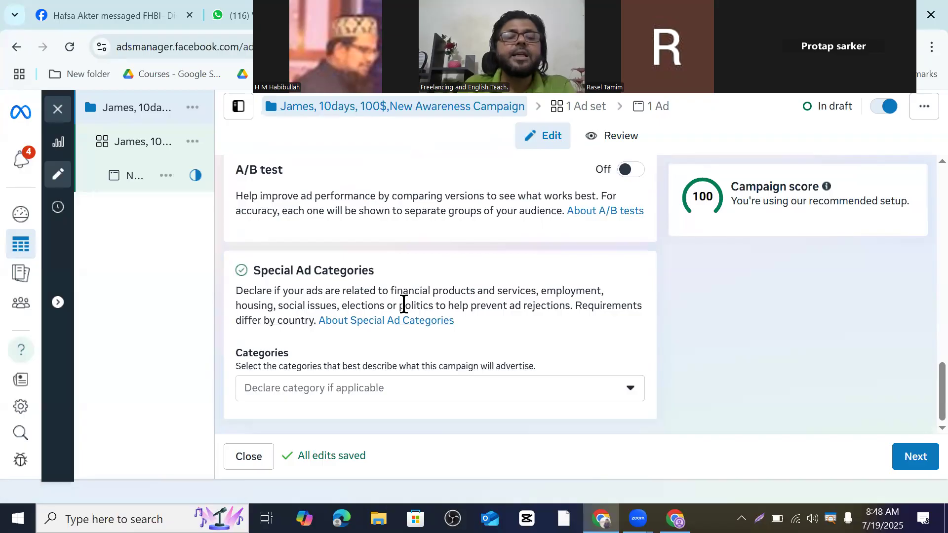
scroll(404, 303, up, 5)
scroll(332, 261, up, 2)
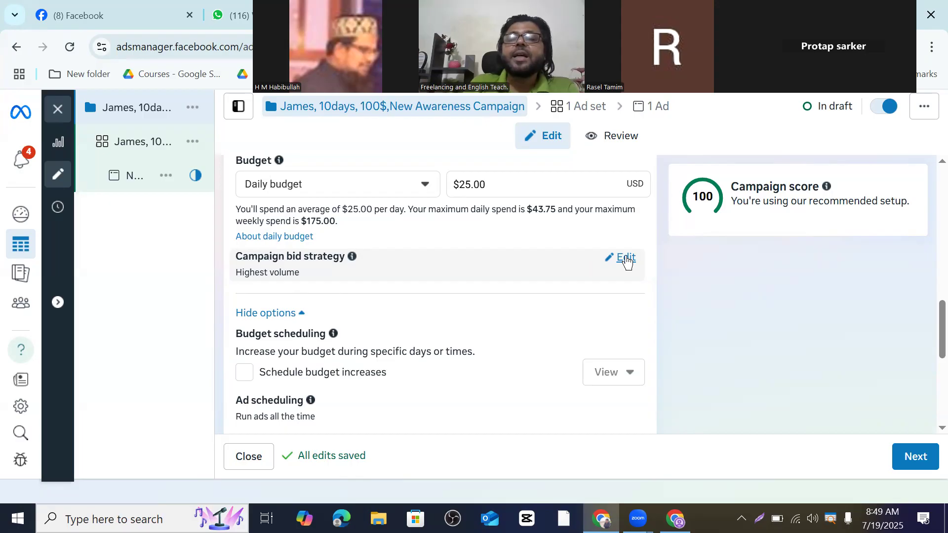
Step: Review the bid strategy options in the campaign's budget section and set the campaign bid strategy to Cost per result goal
click(626, 261)
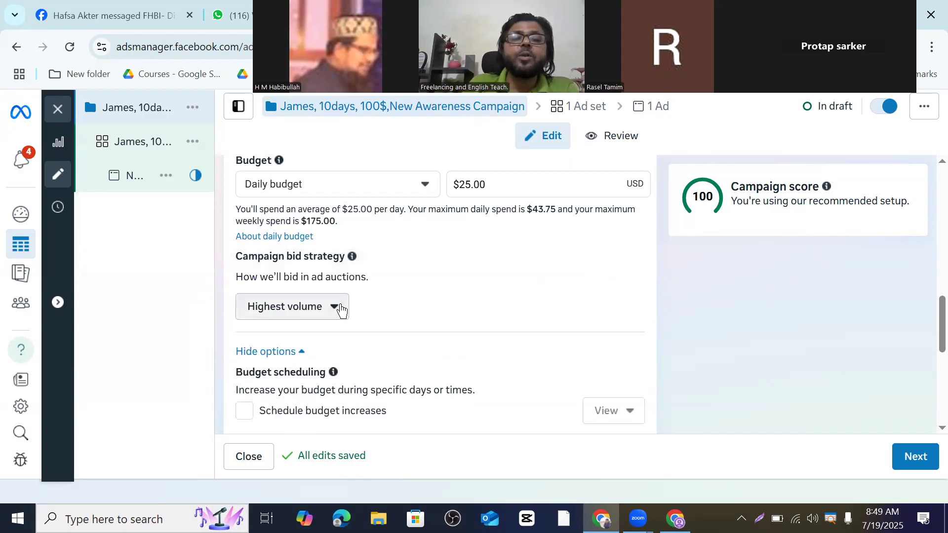
click(336, 309)
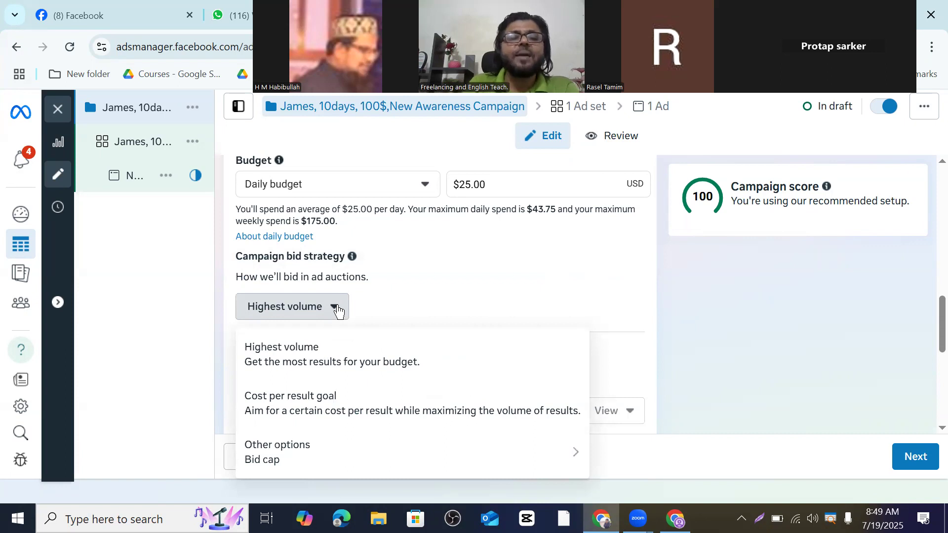
click(337, 309)
scroll(410, 373, down, 1)
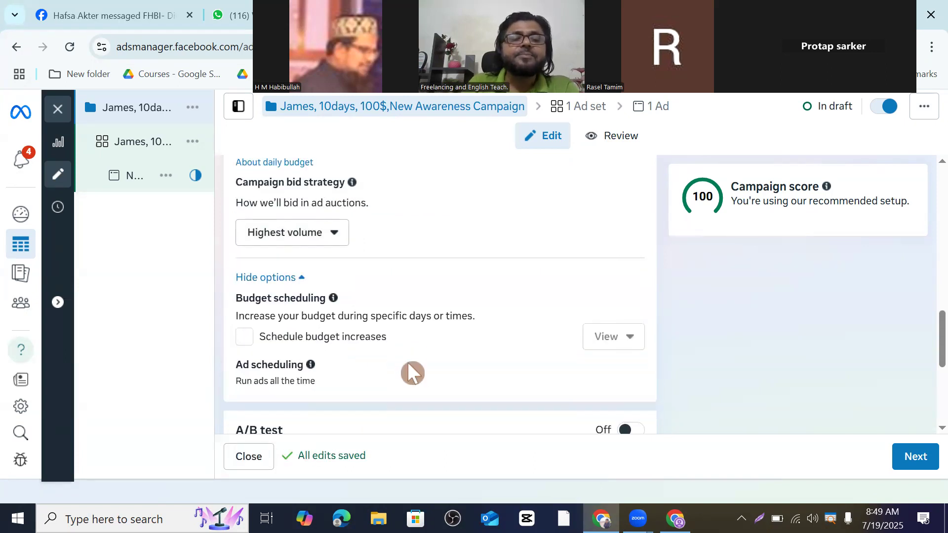
scroll(376, 343, up, 1)
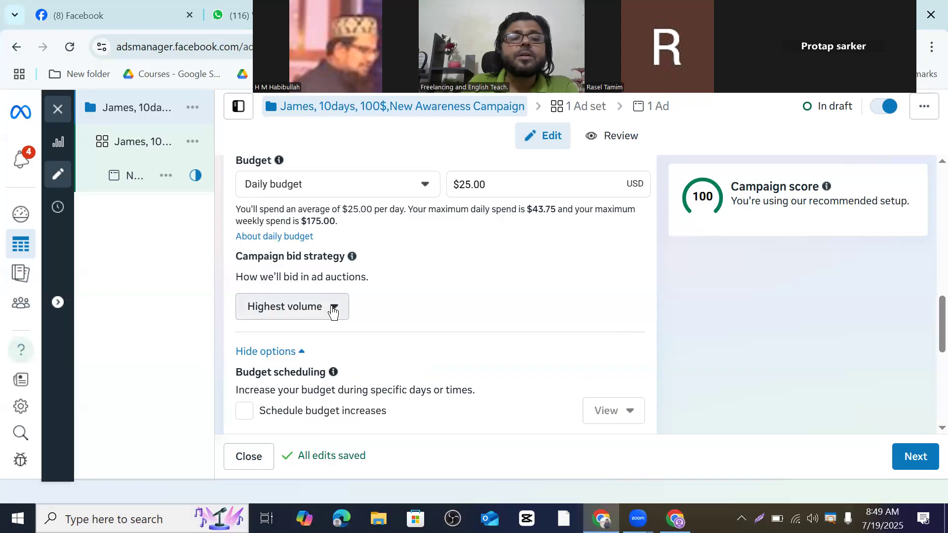
click(332, 309)
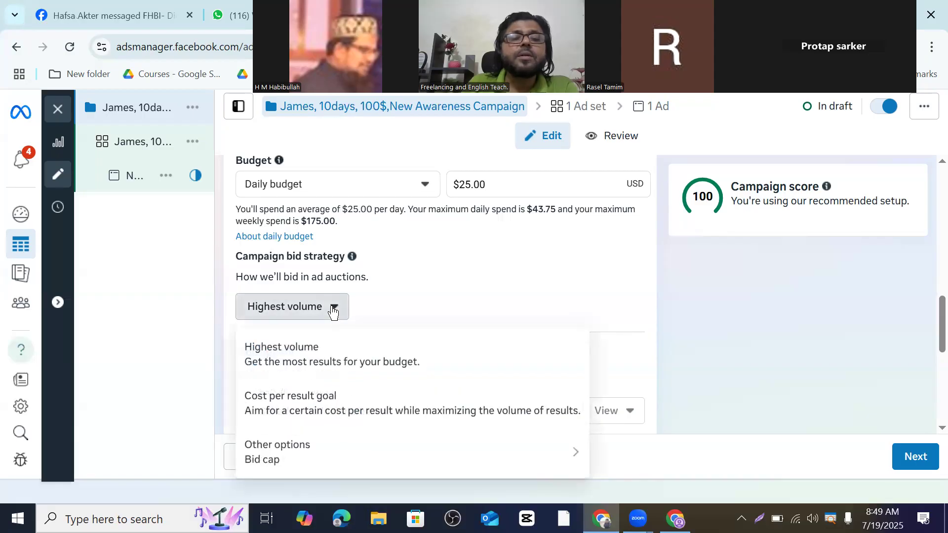
click(294, 404)
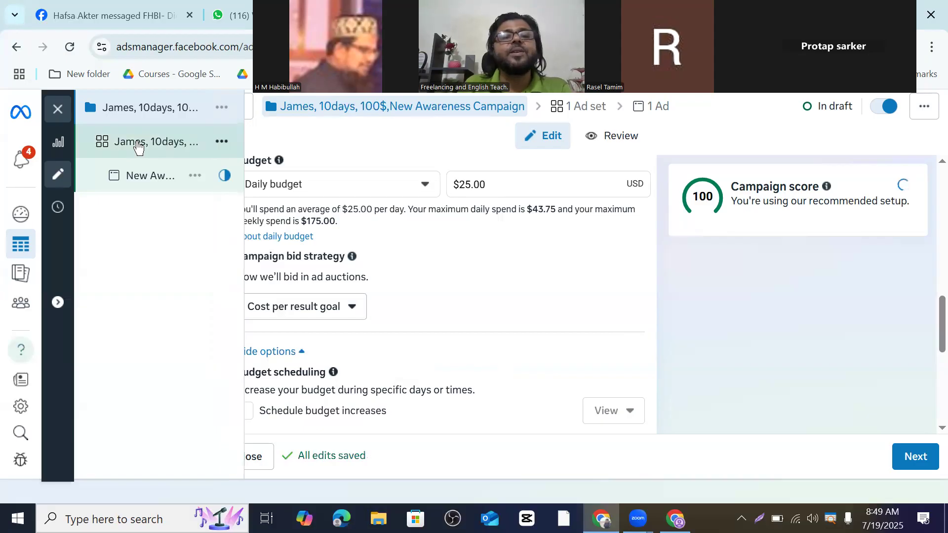
Step: Go to the awareness ad set and set its cost per result goal to $18.00
double_click(136, 143)
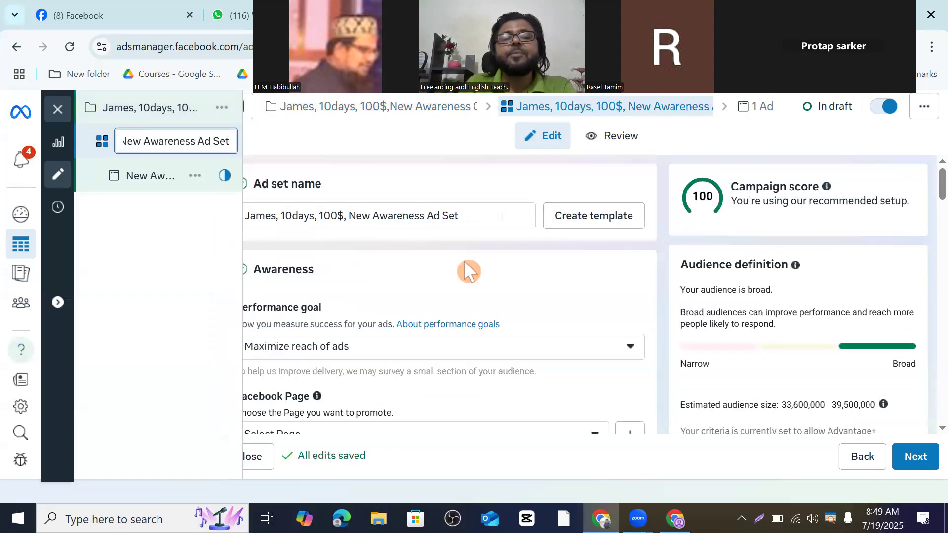
scroll(442, 292, down, 3)
scroll(335, 262, down, 2)
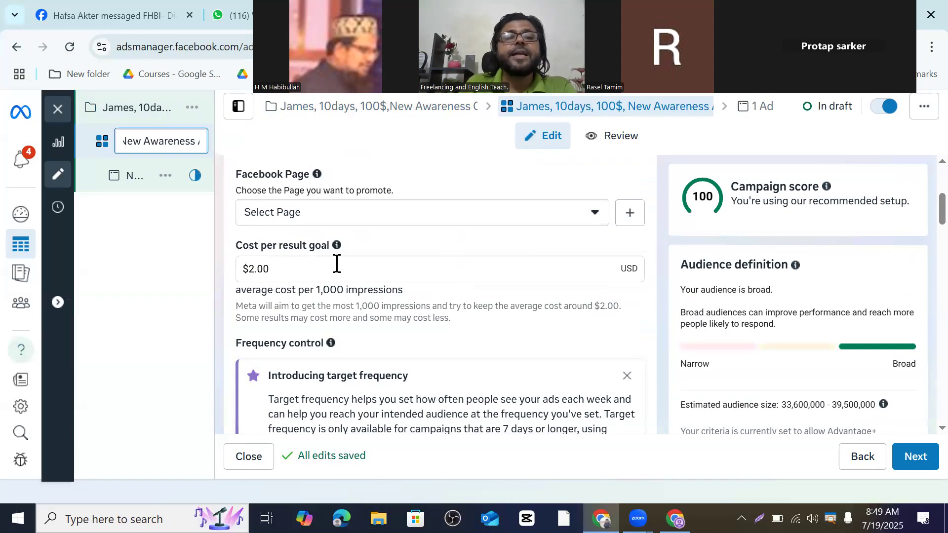
click(290, 269)
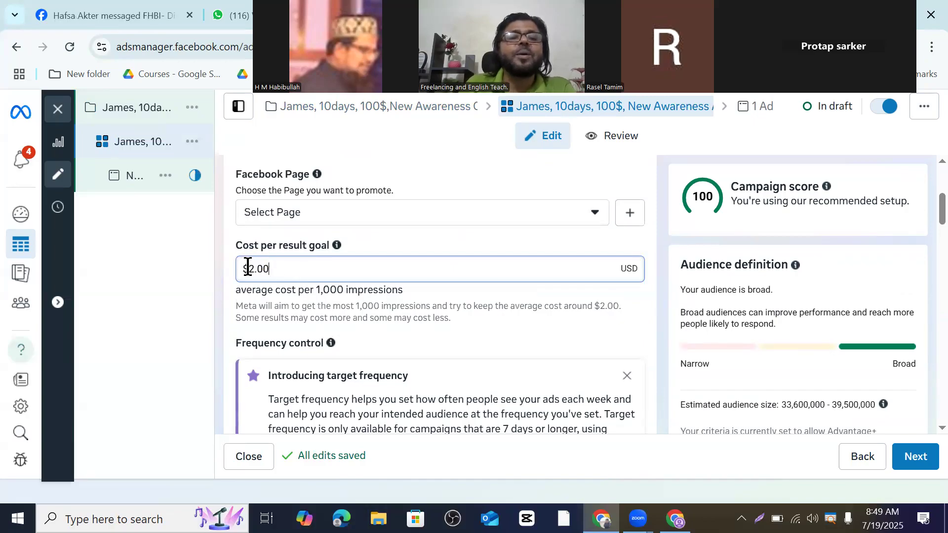
key(BackSpace)
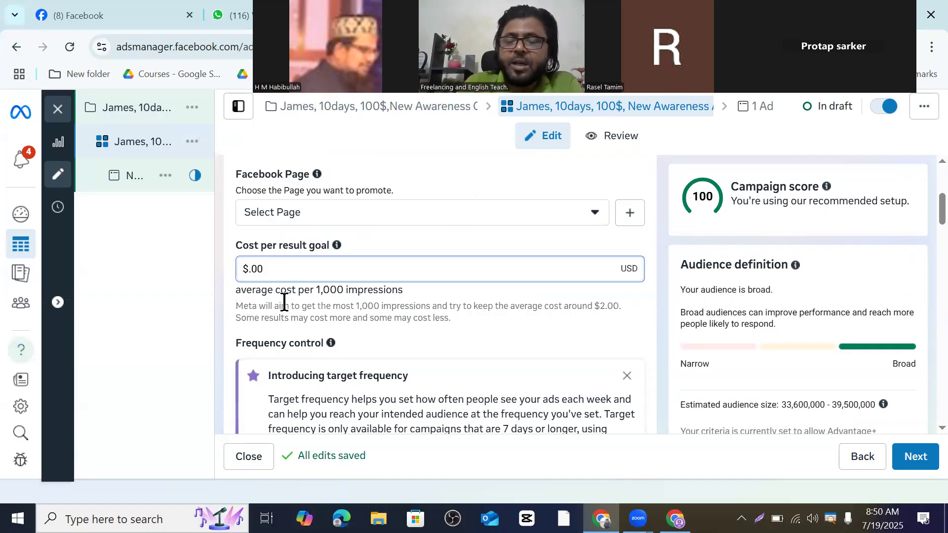
text(.1)
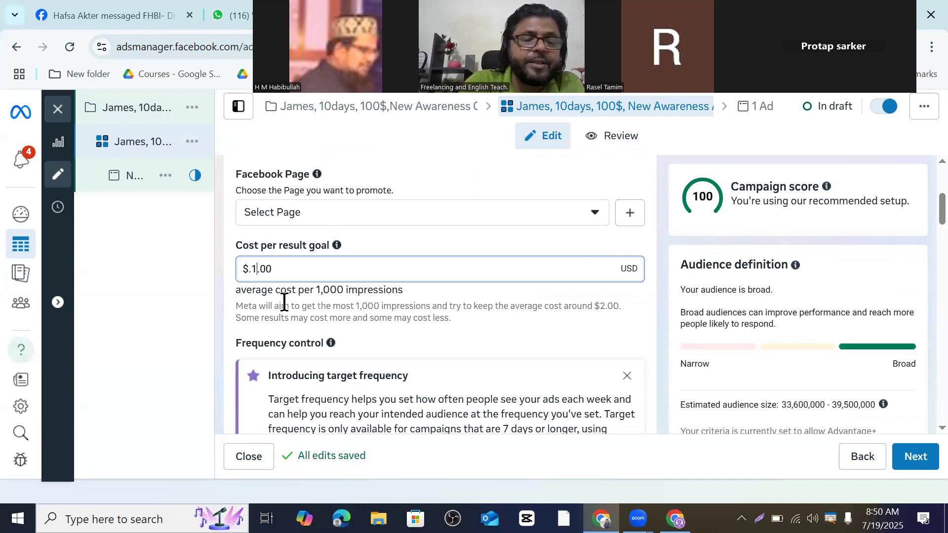
text(8)
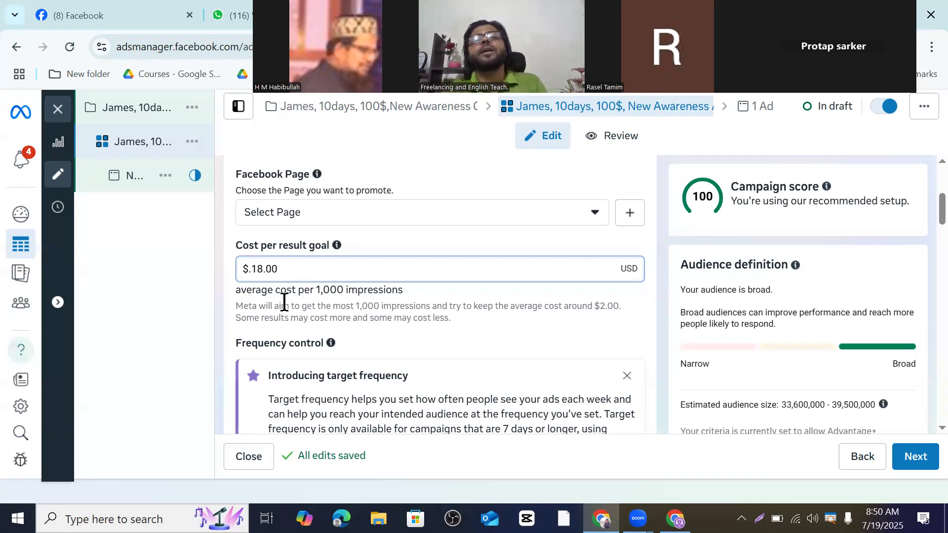
click(266, 275)
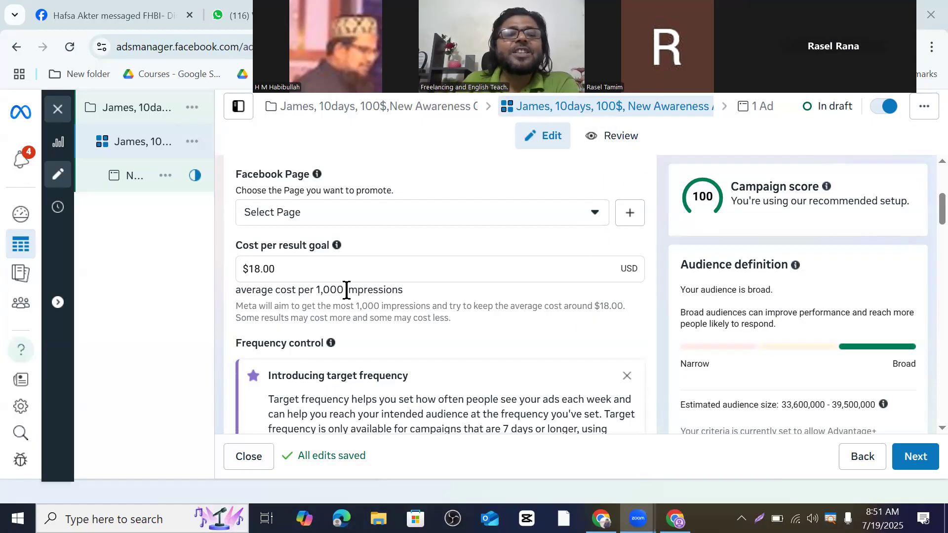
Step: Lower the ad set's frequency cap to 1 time every 7 days and go over the frequency control section
scroll(345, 250, down, 1)
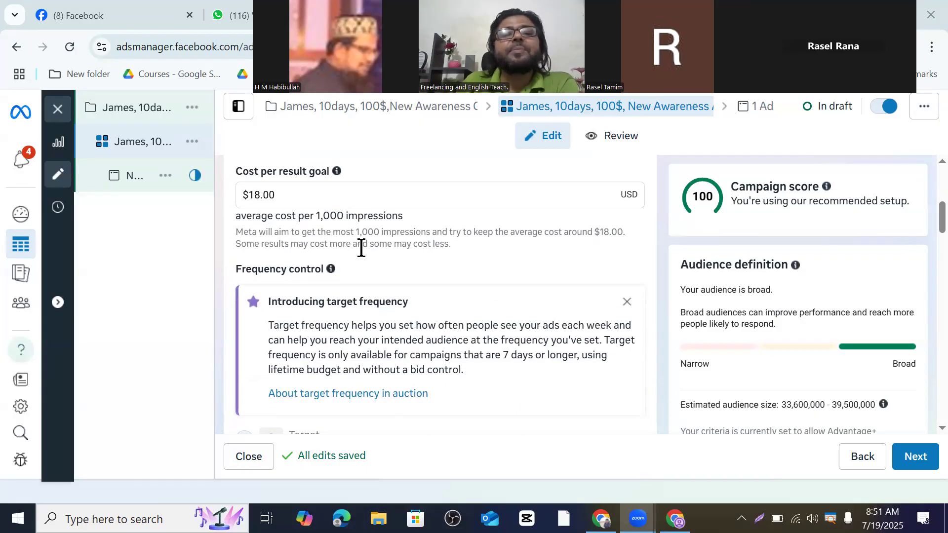
scroll(376, 217, down, 2)
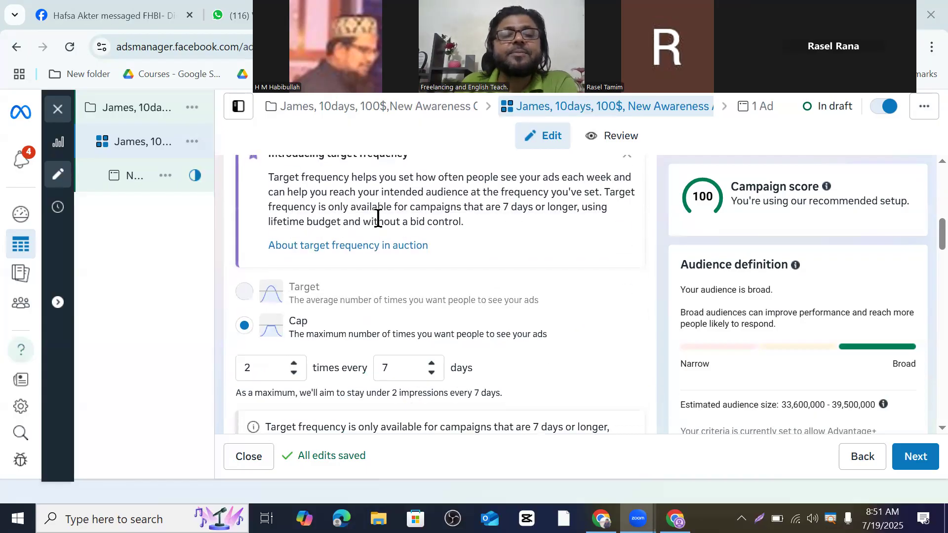
scroll(378, 218, down, 1)
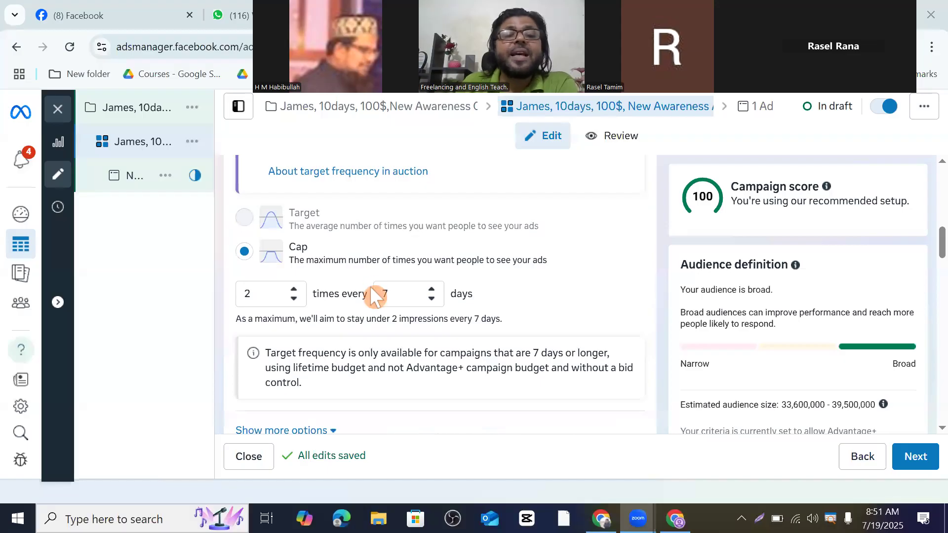
click(293, 299)
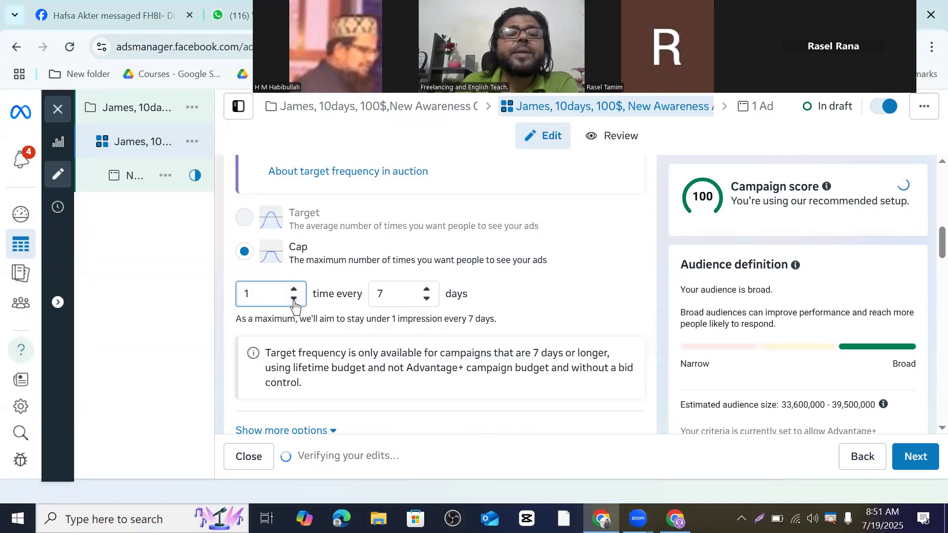
scroll(350, 291, up, 4)
scroll(331, 289, up, 1)
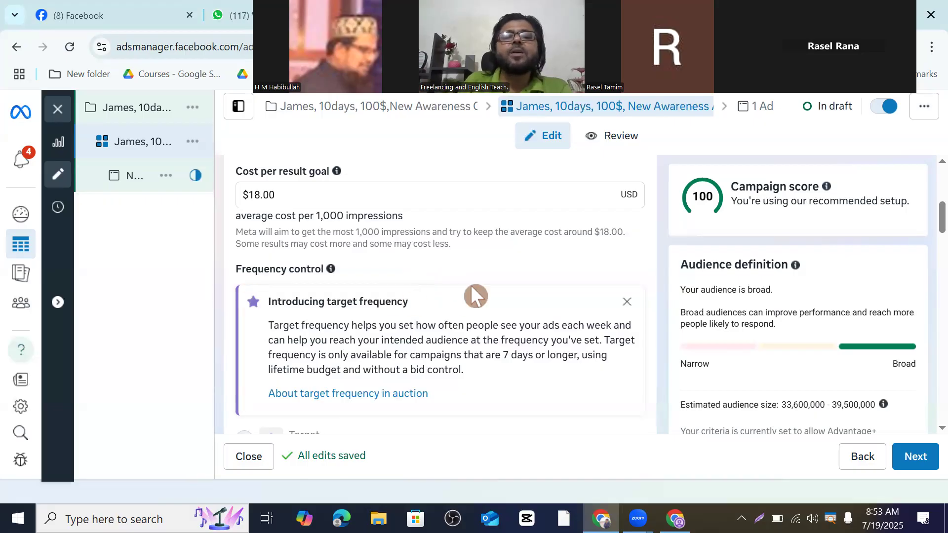
scroll(475, 297, down, 4)
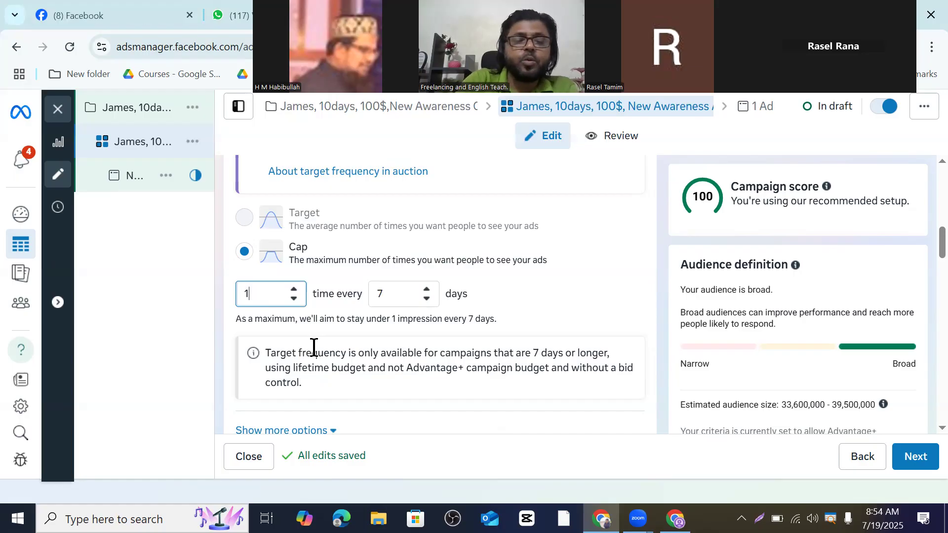
Step: Set the frequency cap's maximum number of impressions to 2, after trying 12 and 22
text(2)
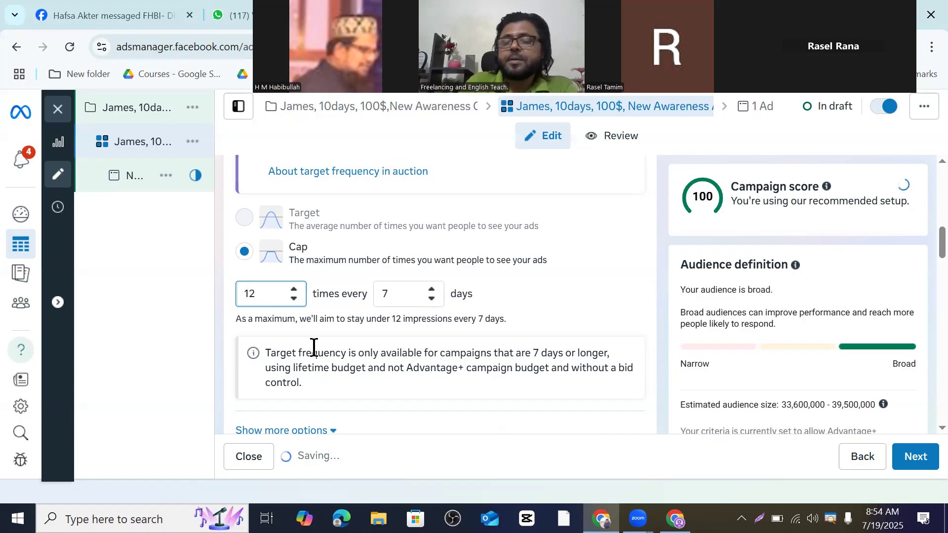
key(BackSpace)
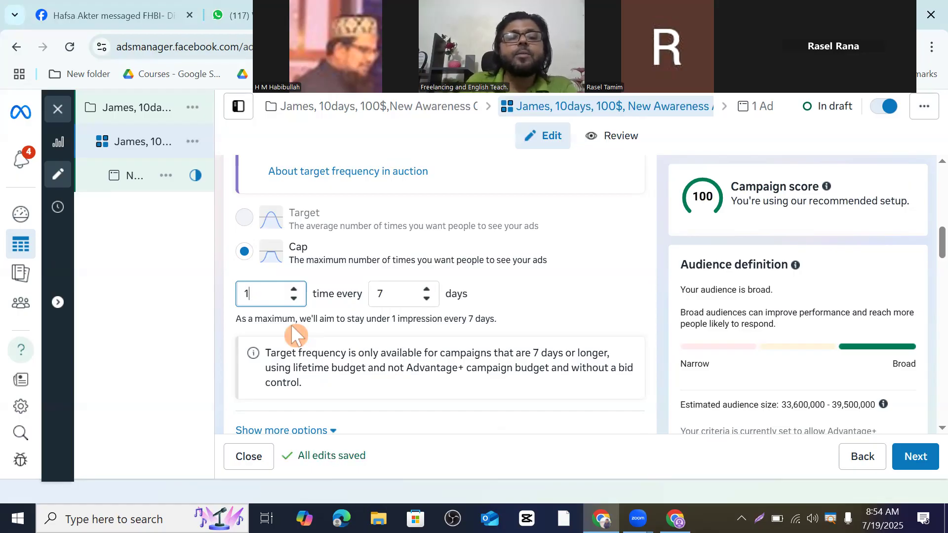
double_click(245, 293)
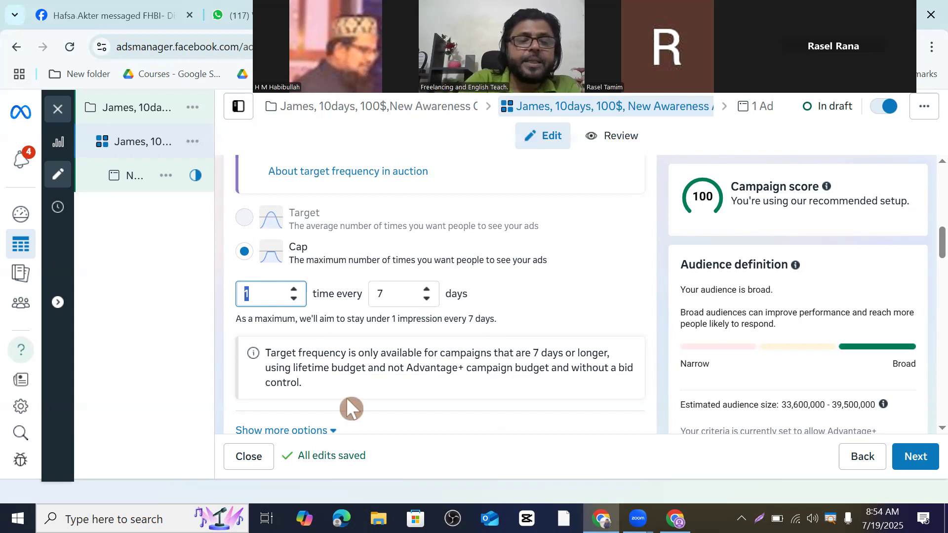
text(22)
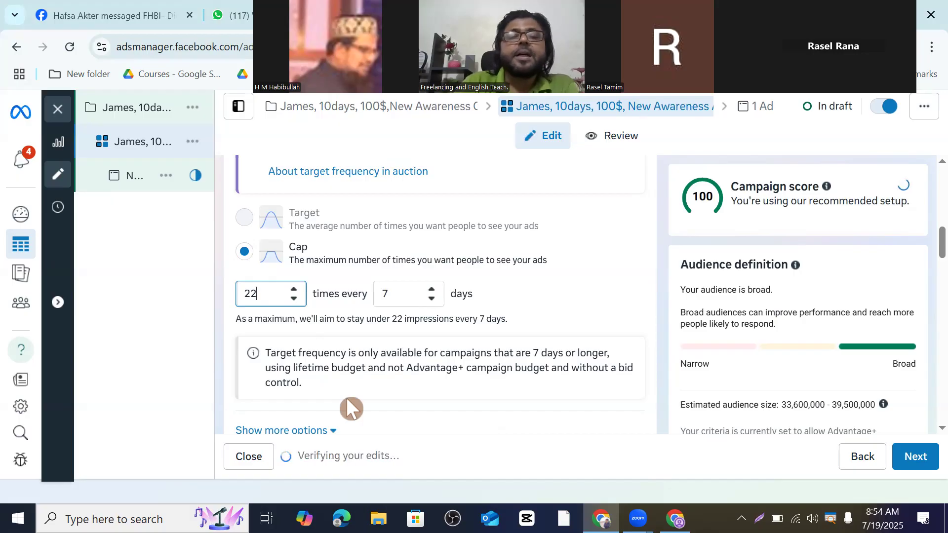
key(BackSpace)
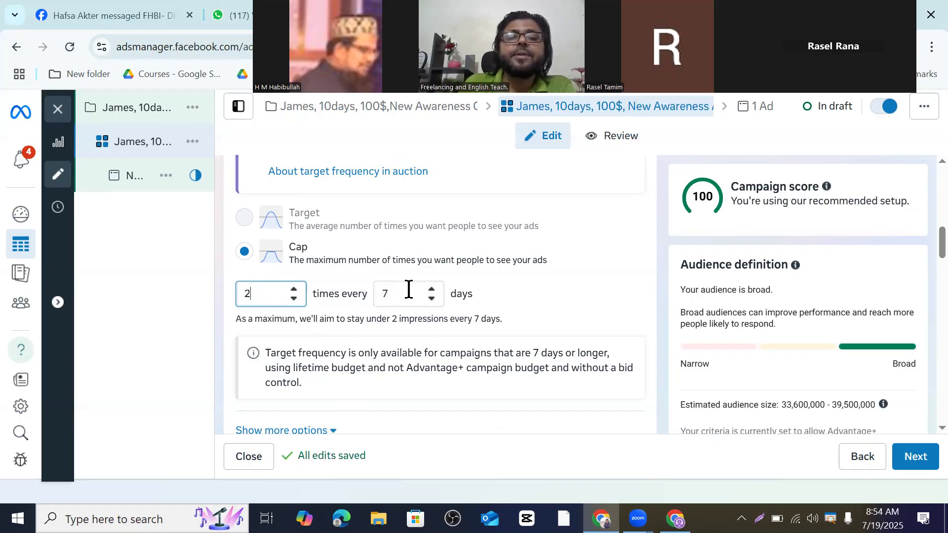
Step: Raise the frequency cap's interval to 10 days
click(433, 295)
click(433, 294)
click(433, 294)
click(432, 294)
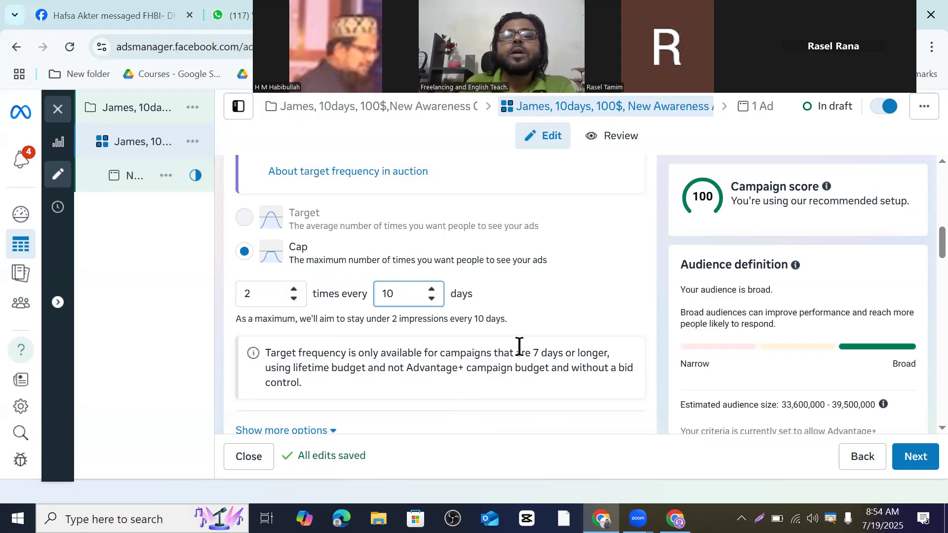
Step: Reduce the frequency cap's interval to 1 day
click(431, 299)
click(431, 299)
click(430, 299)
click(430, 299)
click(430, 299)
click(430, 299)
click(430, 299)
click(430, 298)
click(430, 299)
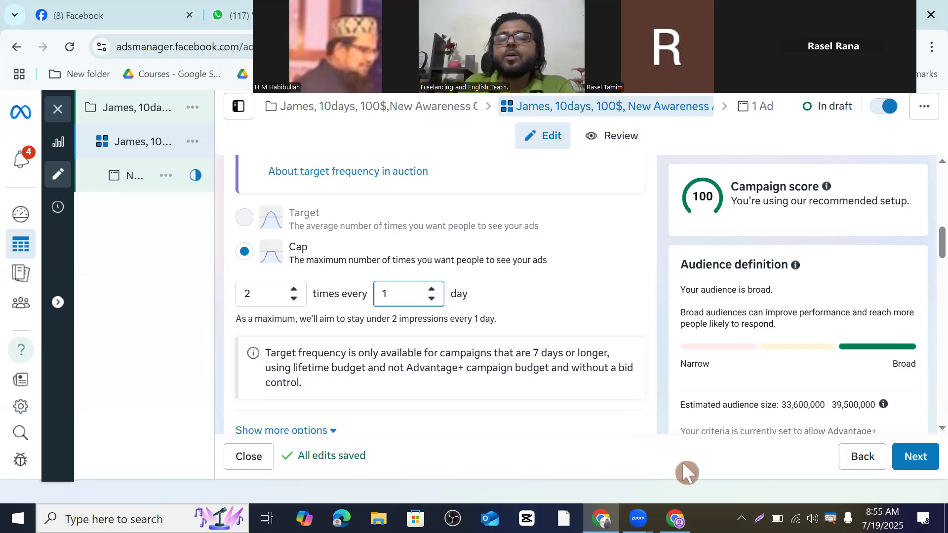
click(583, 479)
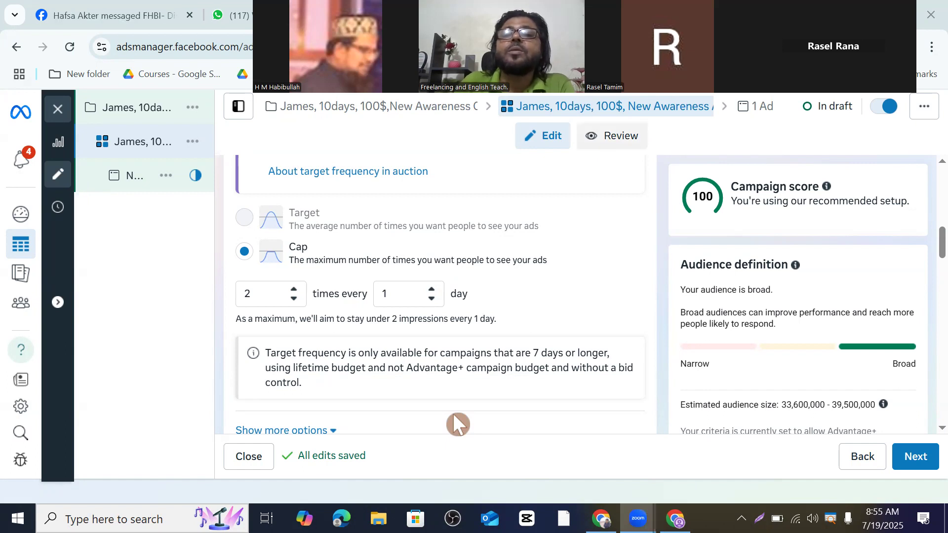
click(495, 274)
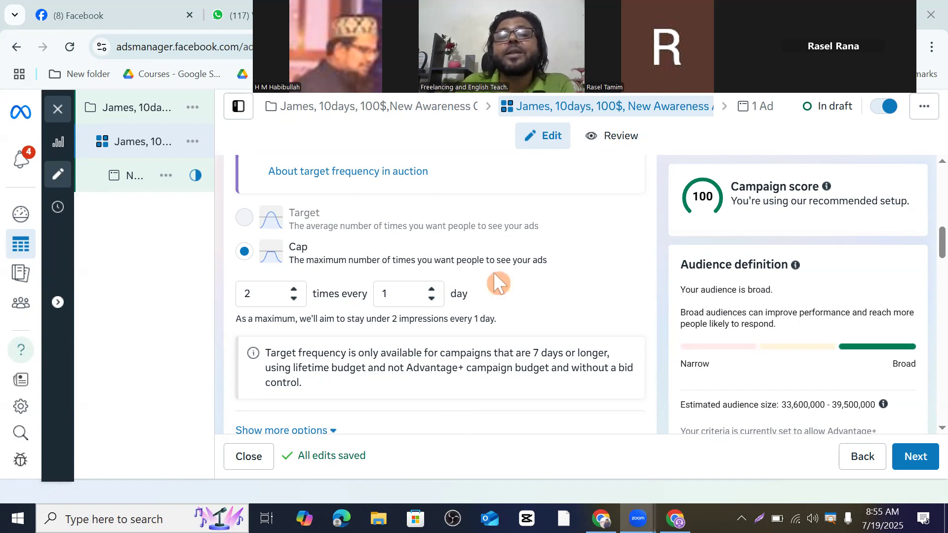
Step: Turn on dynamic creative for the ad set and accept its explanation dialog
scroll(417, 316, down, 2)
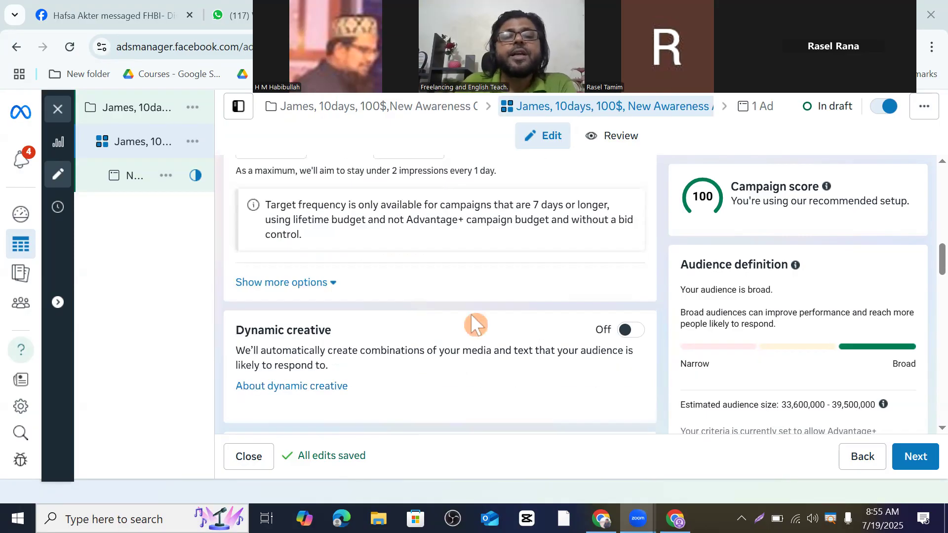
scroll(471, 316, down, 1)
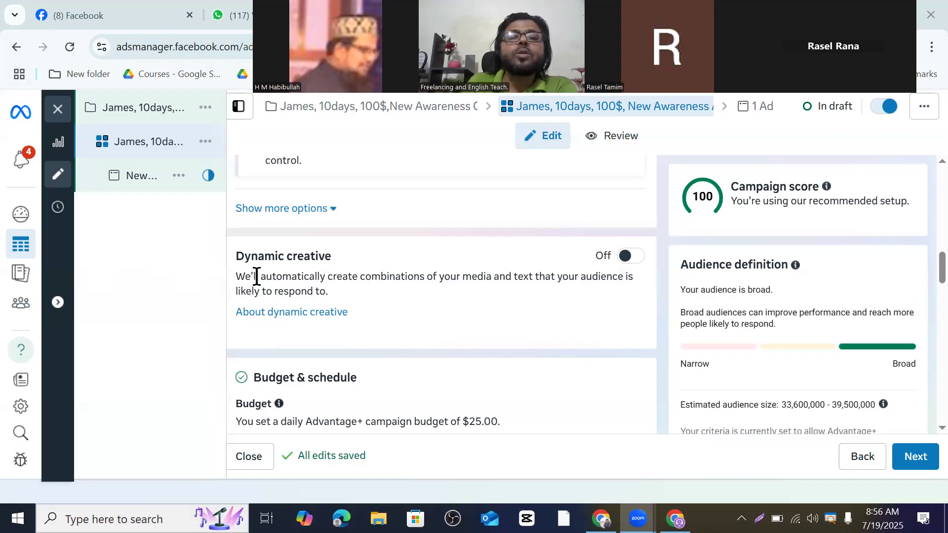
click(627, 257)
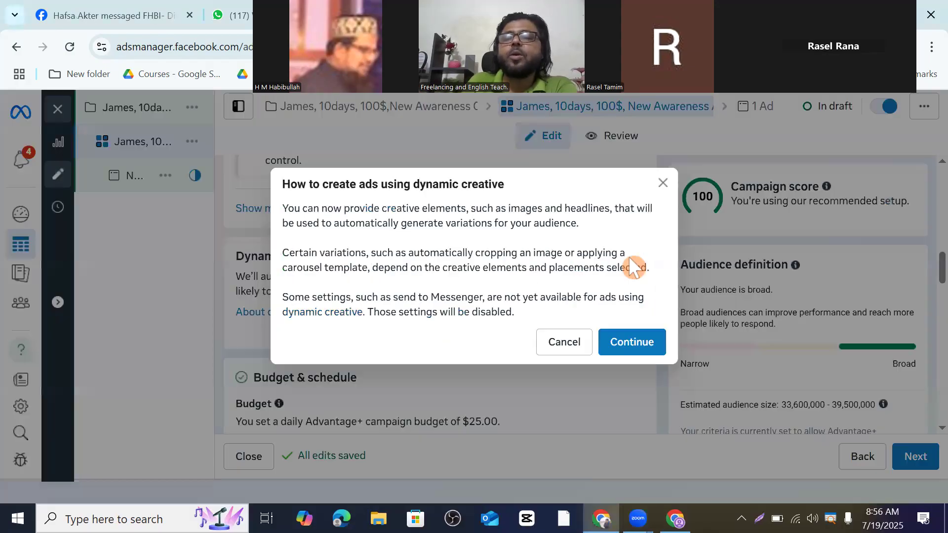
click(631, 344)
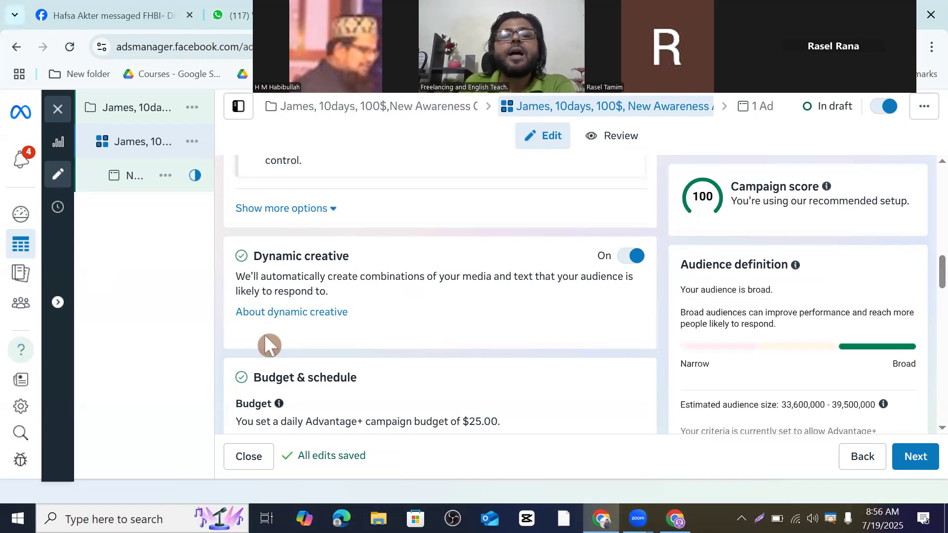
Step: Set the ad set's start date to July 20, 2025 in the budget and schedule section
scroll(479, 283, down, 3)
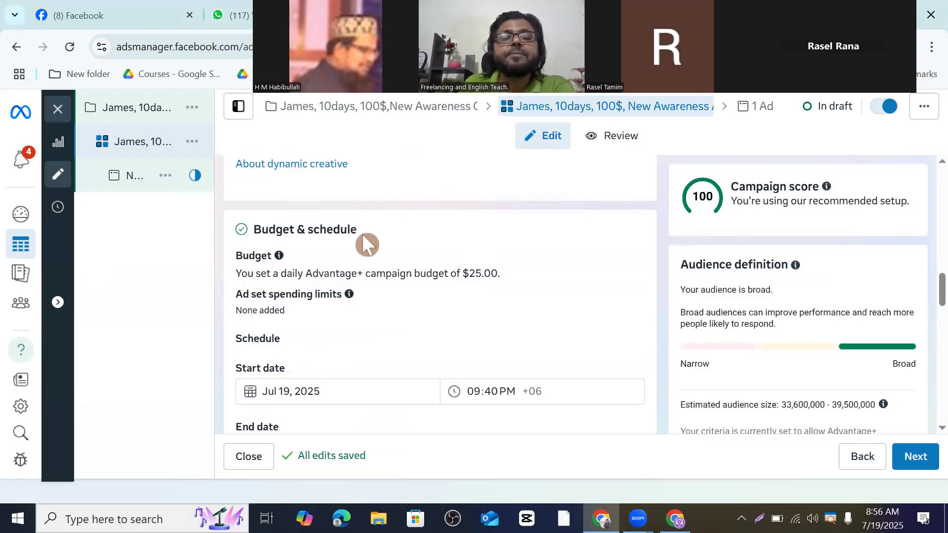
scroll(365, 239, down, 2)
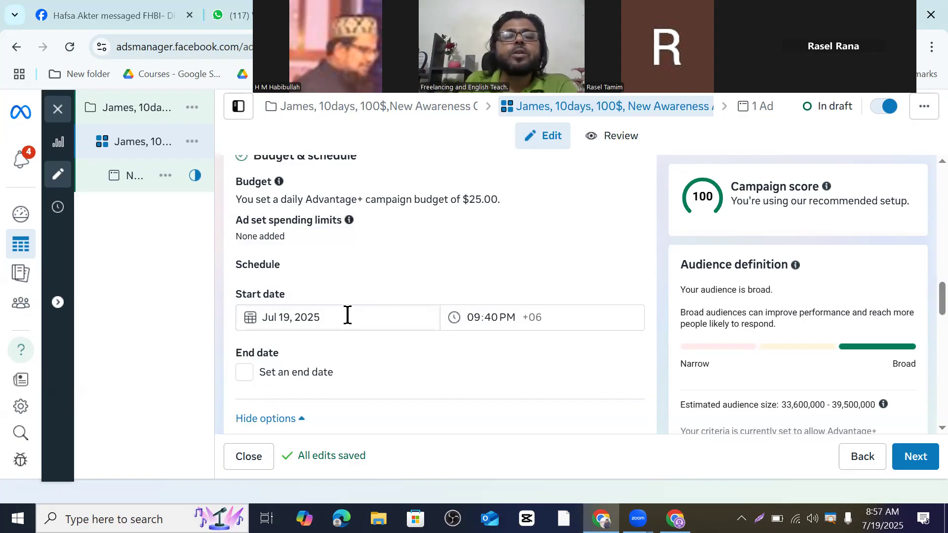
click(313, 317)
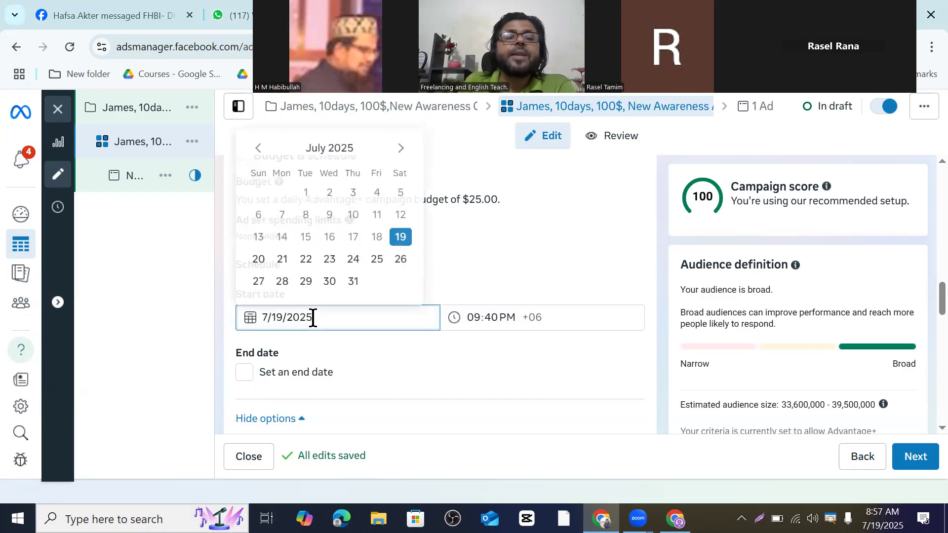
click(261, 257)
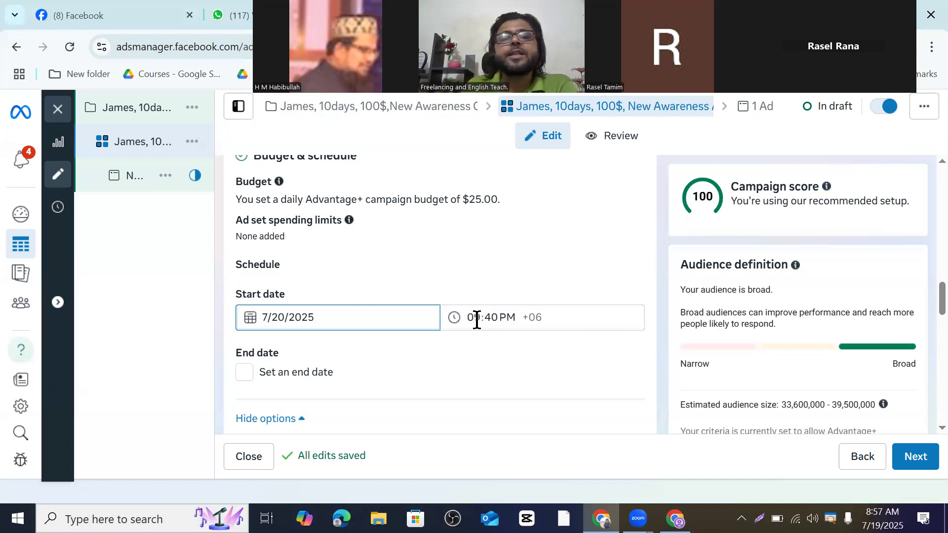
Step: Enable an end date for the ad set's schedule and set it to July 30, 2025
scroll(395, 343, down, 2)
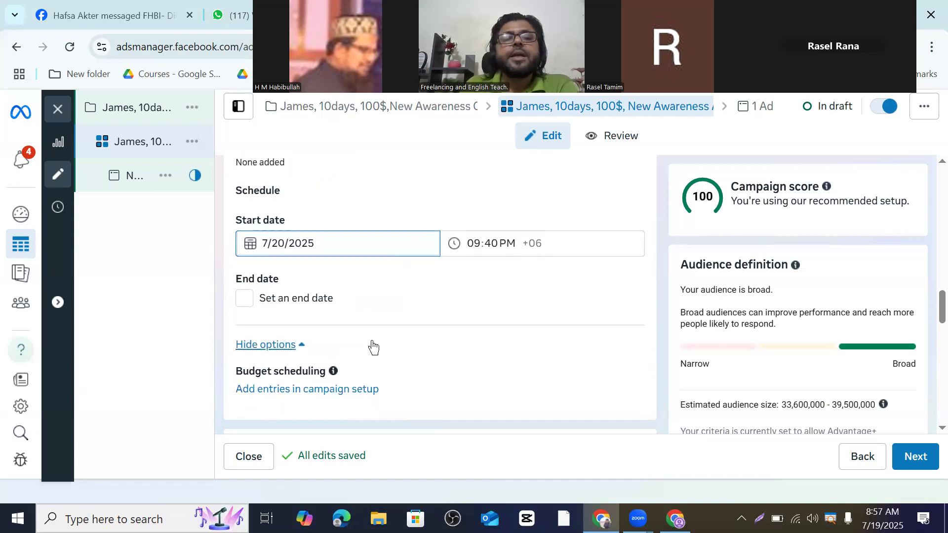
click(242, 302)
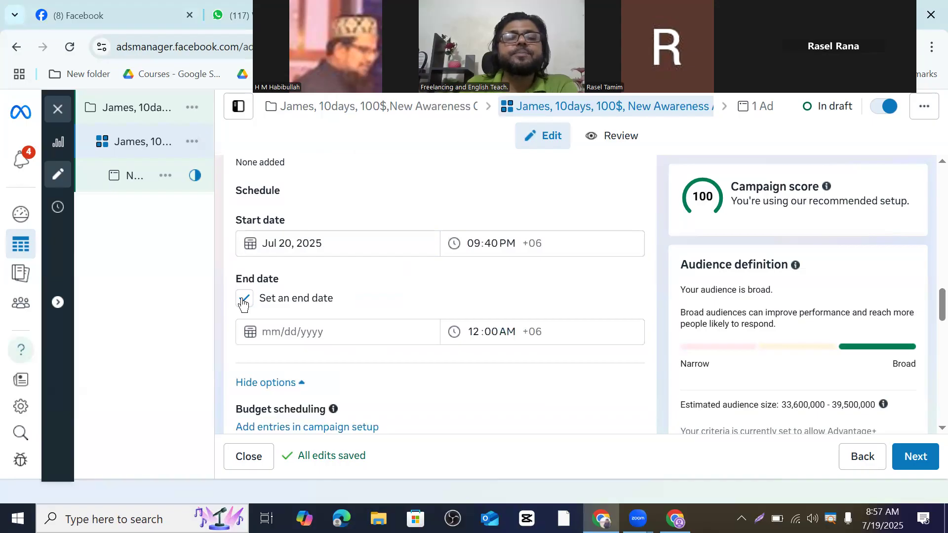
click(306, 330)
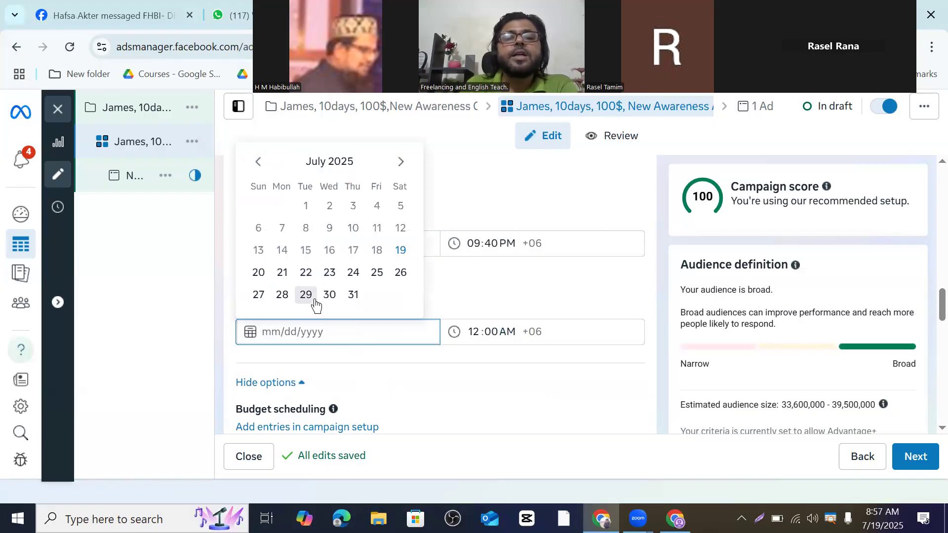
click(329, 295)
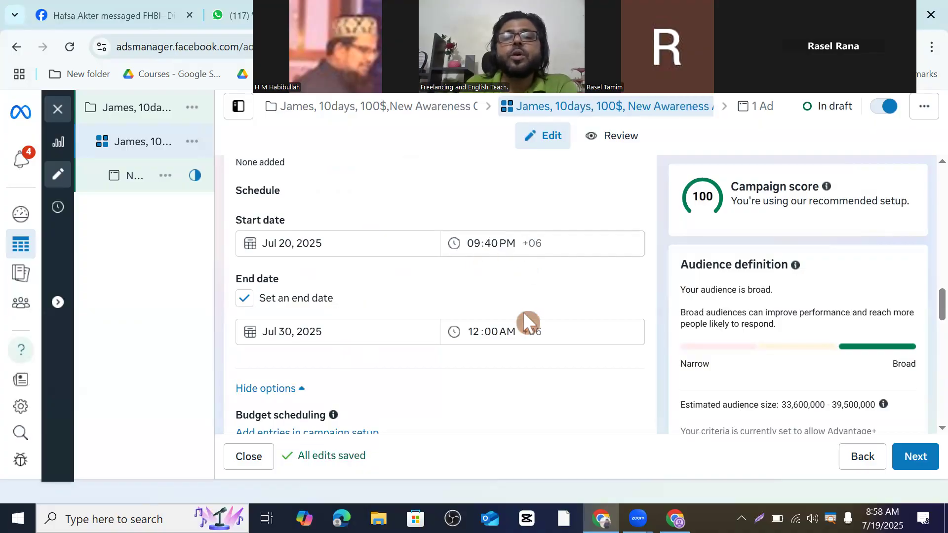
click(509, 331)
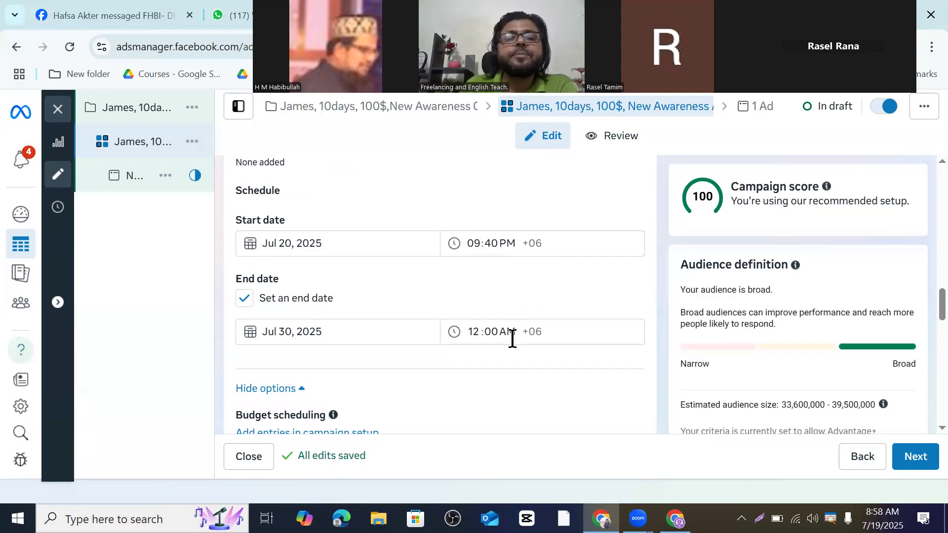
Step: Review the ad set's audience controls and Advantage+ audience settings, including location, custom audiences, age, gender and detailed targeting
click(512, 336)
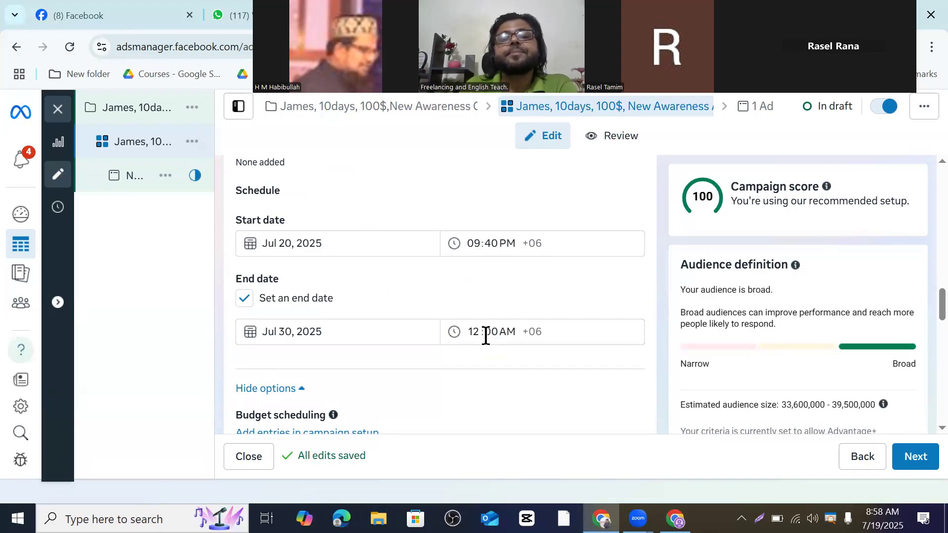
scroll(349, 286, down, 4)
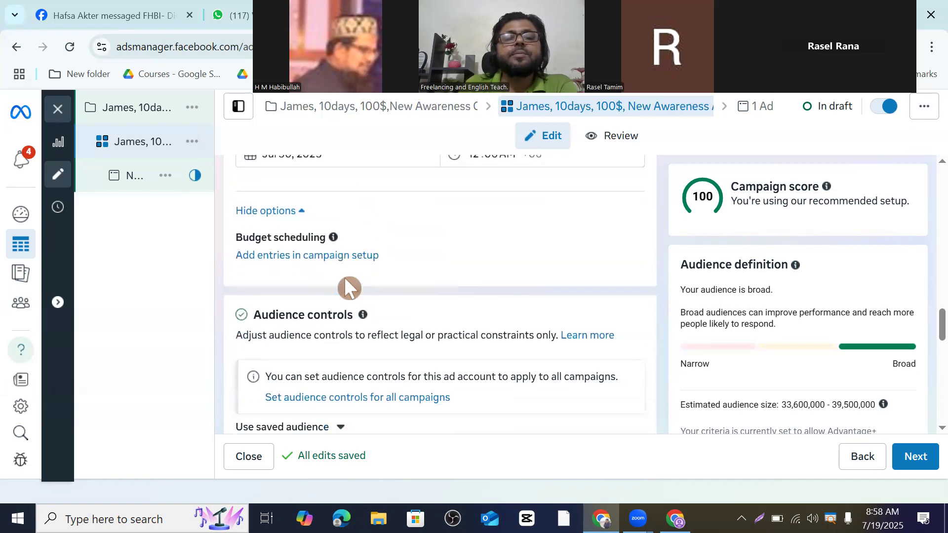
scroll(385, 277, down, 3)
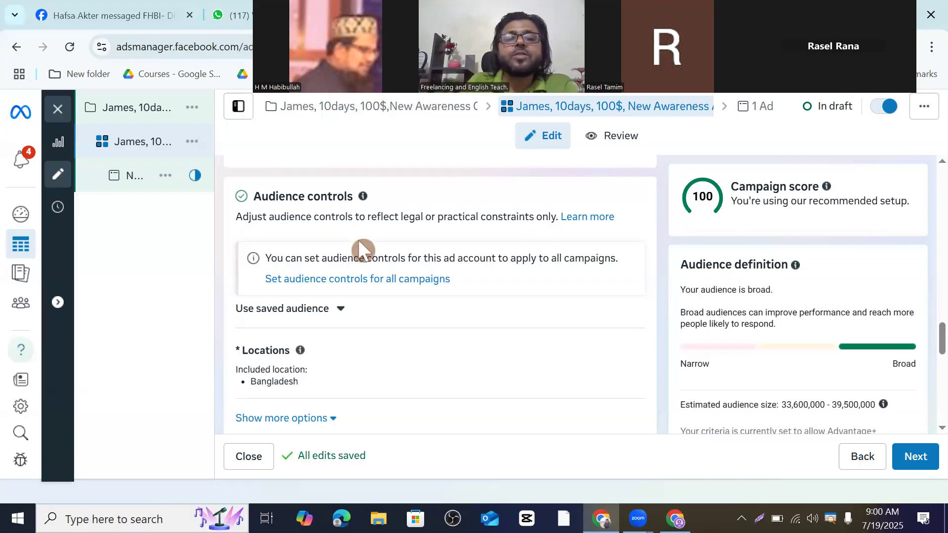
scroll(362, 242, down, 1)
scroll(451, 248, down, 5)
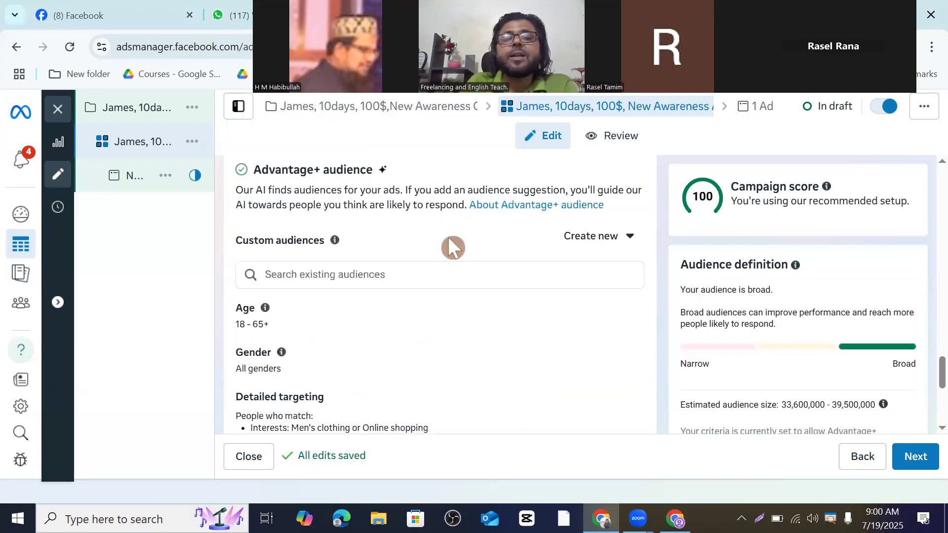
scroll(451, 247, up, 5)
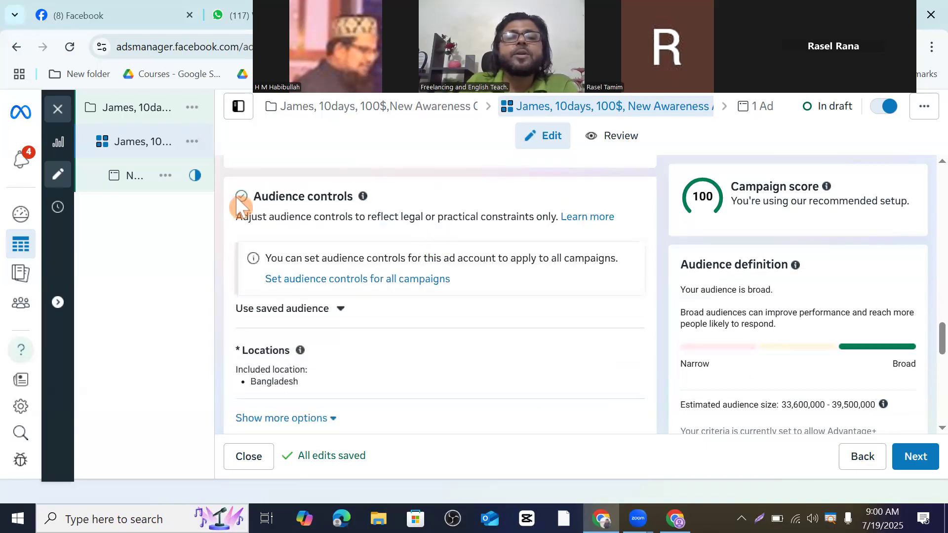
scroll(377, 236, down, 5)
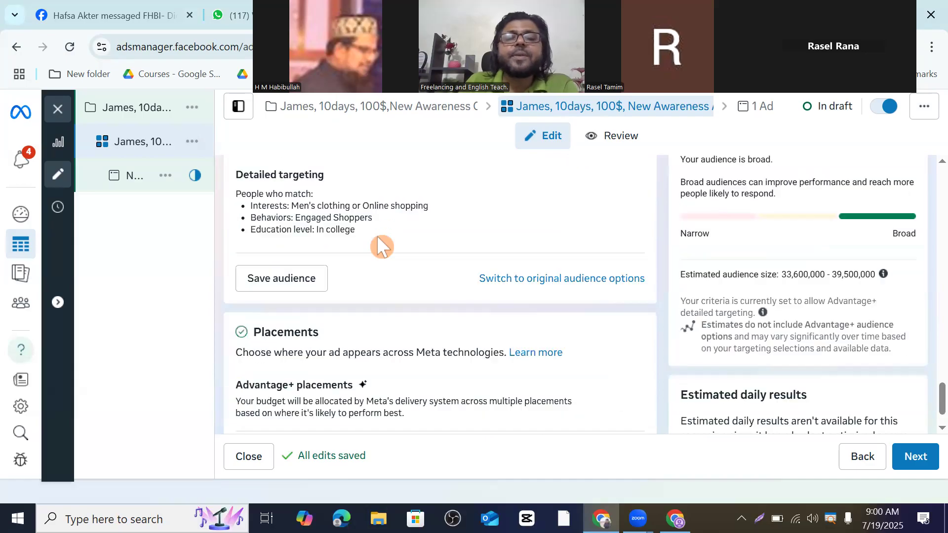
scroll(413, 230, up, 5)
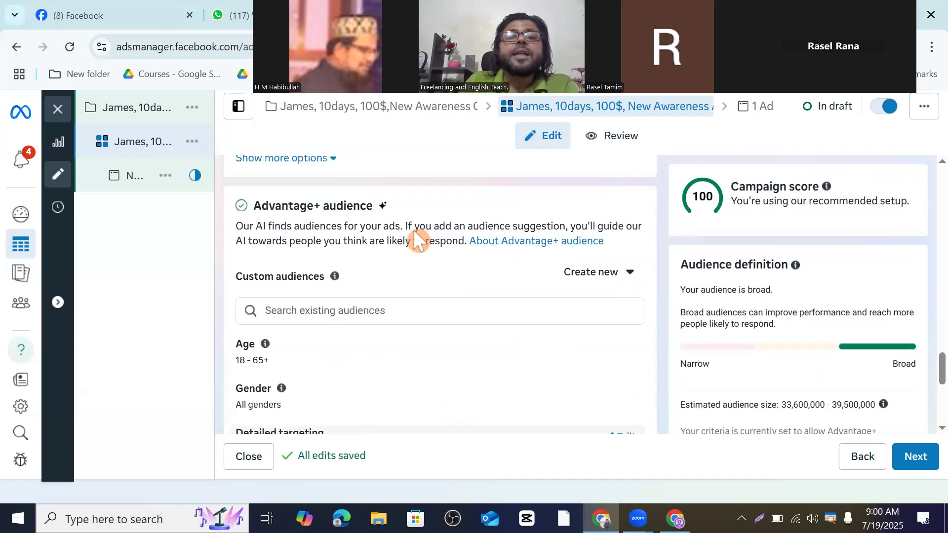
scroll(405, 237, down, 1)
scroll(402, 252, up, 2)
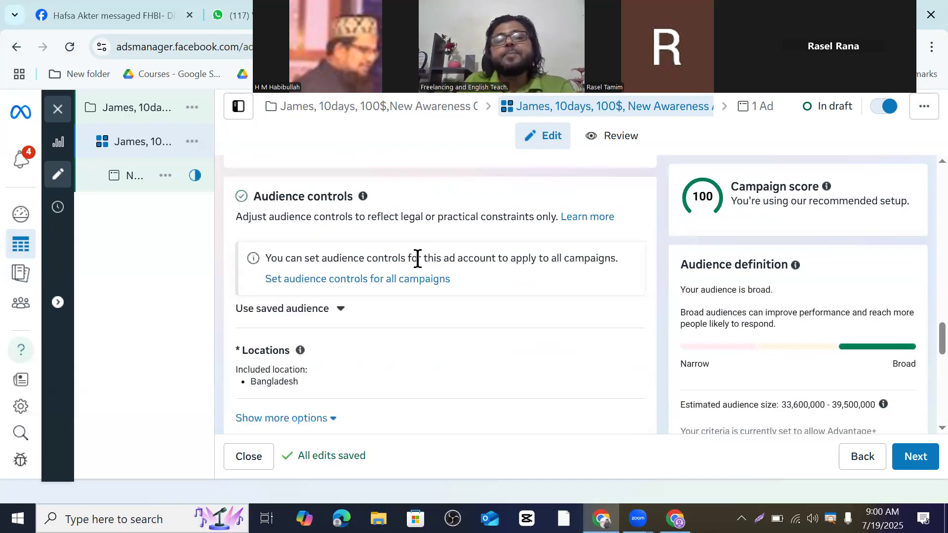
scroll(507, 302, down, 3)
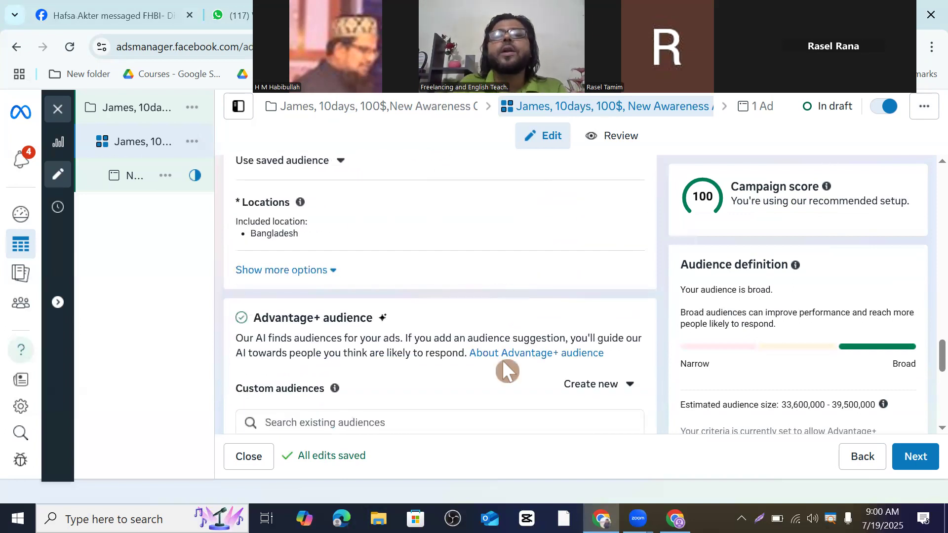
scroll(494, 316, down, 1)
scroll(491, 311, down, 1)
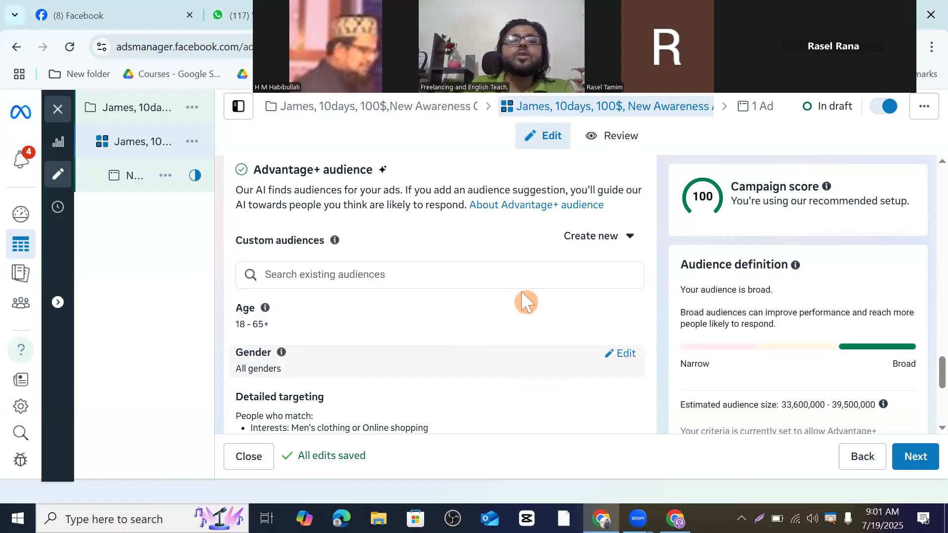
scroll(327, 241, down, 5)
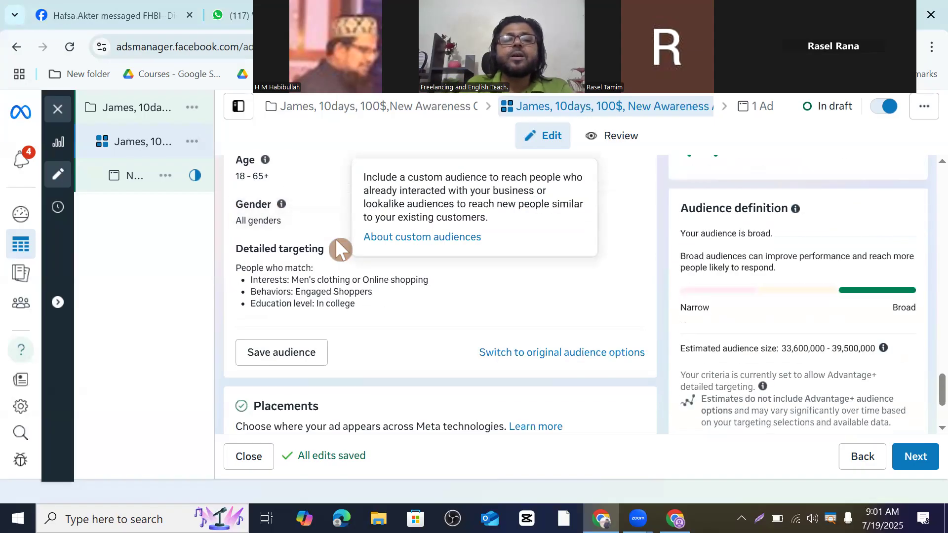
scroll(419, 254, up, 3)
scroll(387, 269, up, 5)
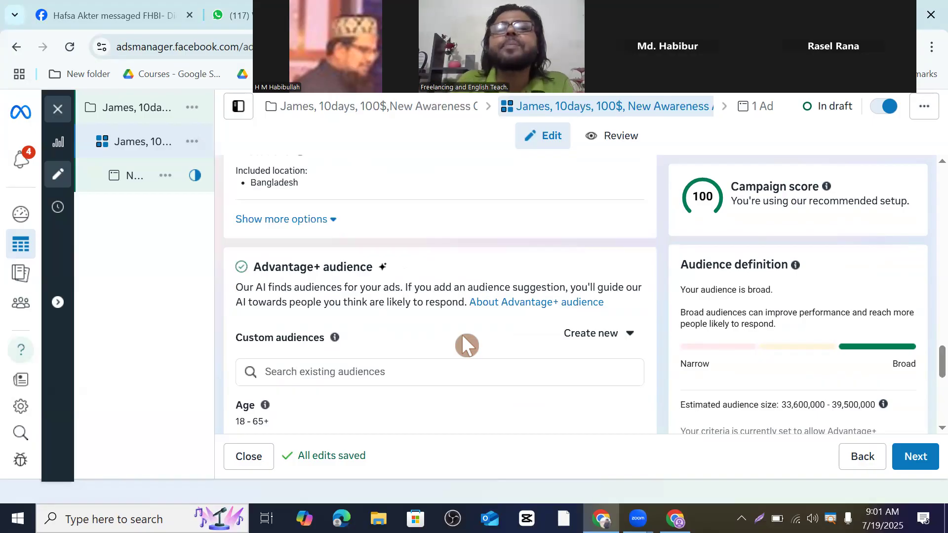
scroll(443, 326, down, 5)
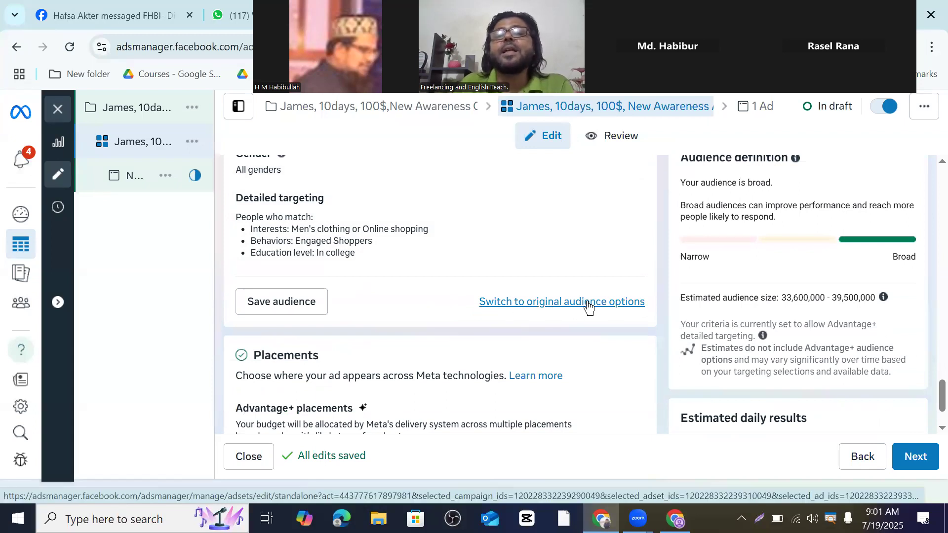
scroll(301, 348, up, 6)
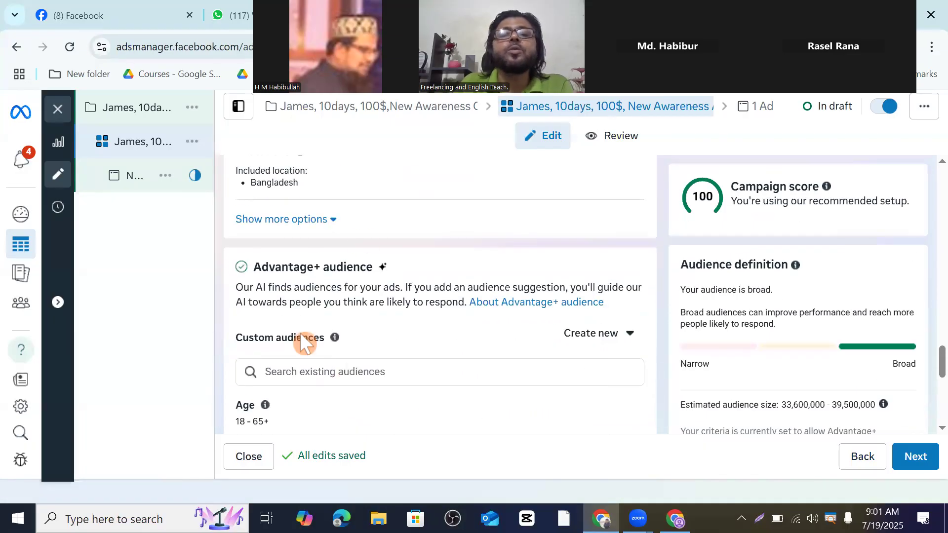
scroll(381, 292, down, 5)
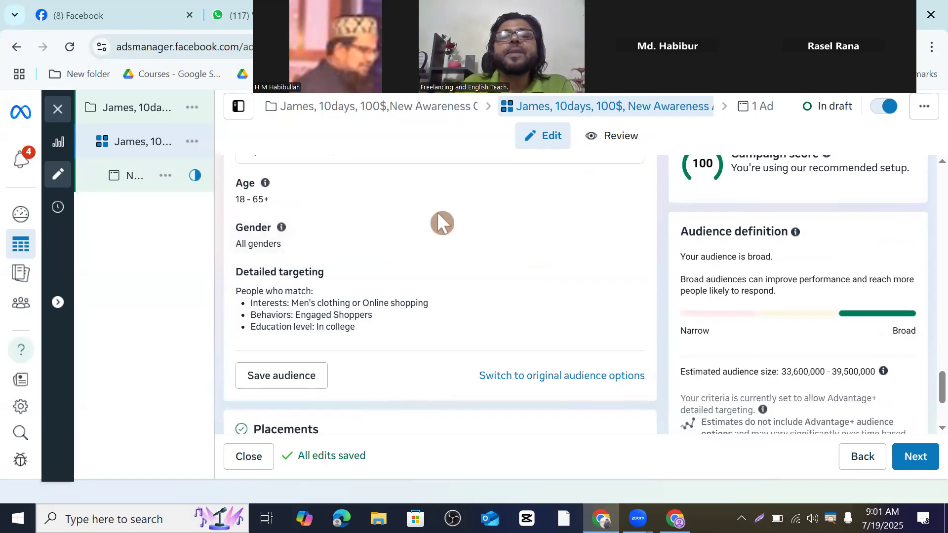
scroll(376, 265, up, 5)
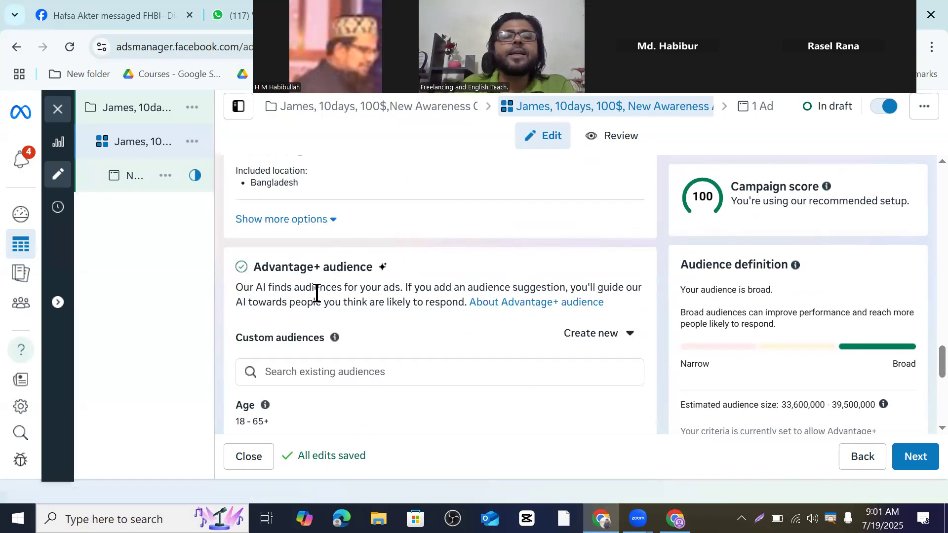
Step: Switch the ad set from Advantage+ audience to the original audience options and confirm using the original audience
scroll(356, 292, up, 3)
scroll(339, 299, down, 2)
scroll(425, 296, down, 8)
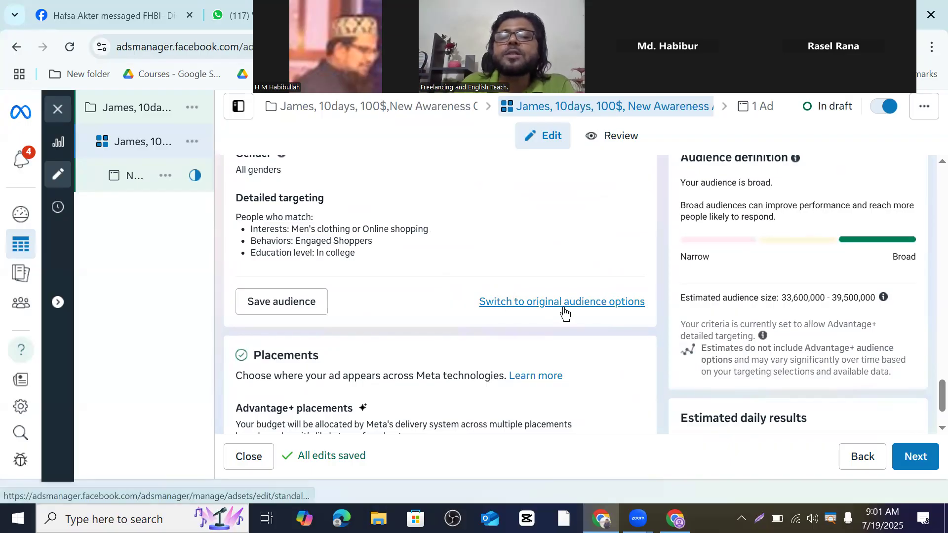
click(571, 306)
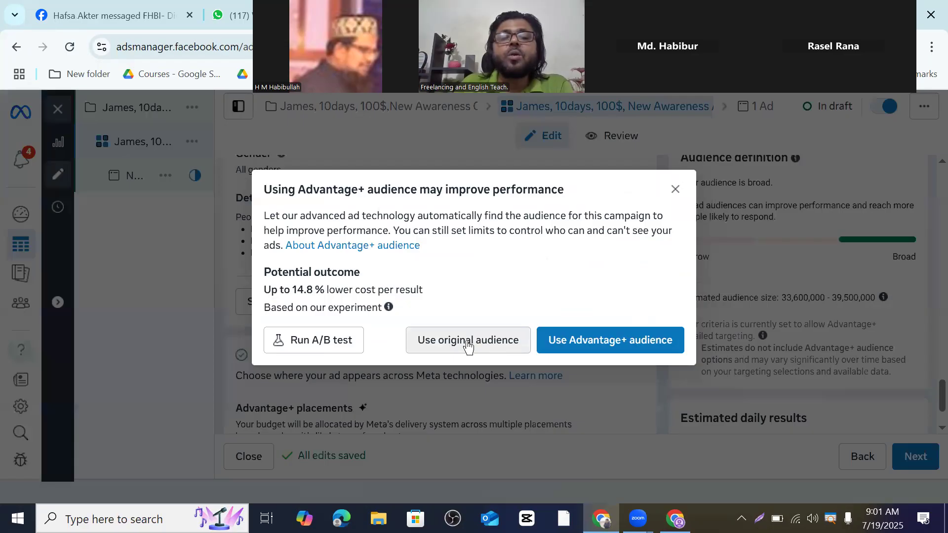
click(468, 344)
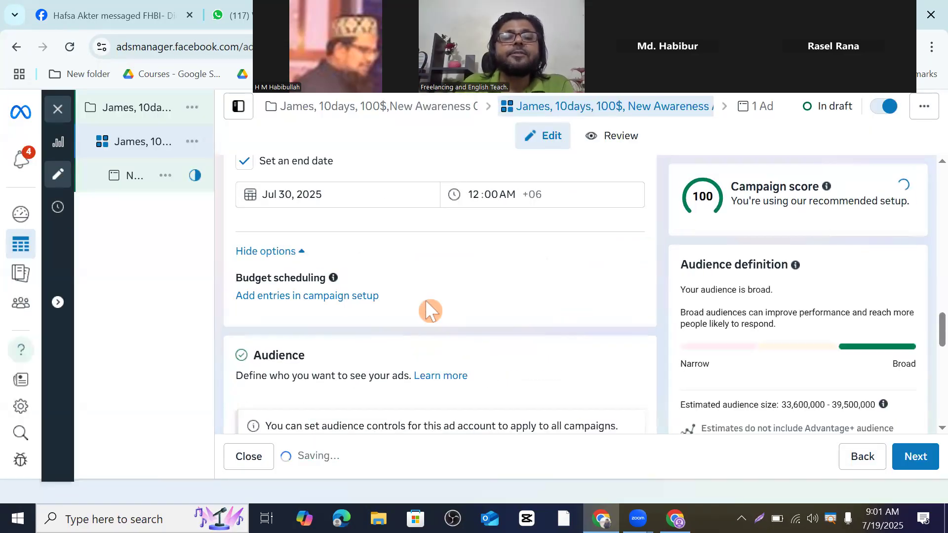
Step: Examine the original audience section, from custom audiences and exclusions through locations, age, gender, detailed targeting and languages
scroll(430, 311, down, 1)
scroll(429, 311, down, 4)
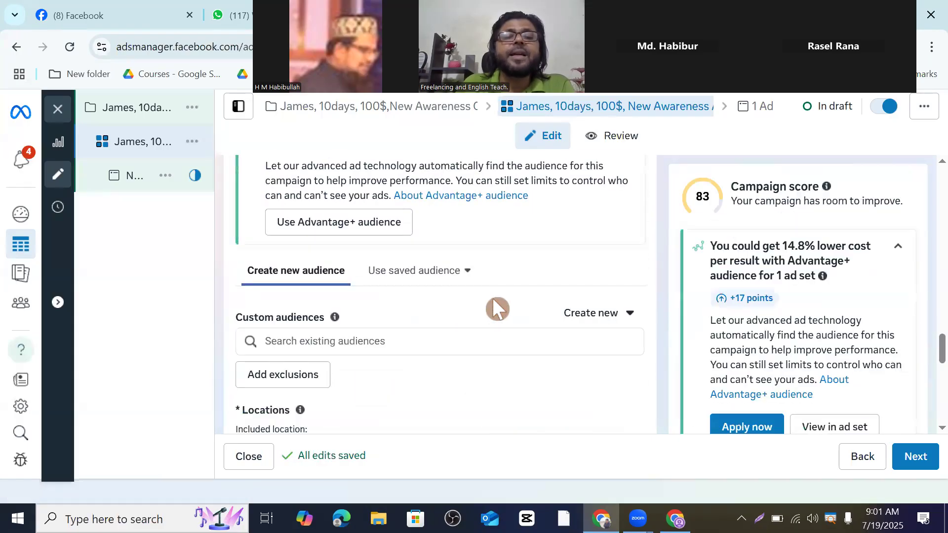
scroll(334, 309, up, 5)
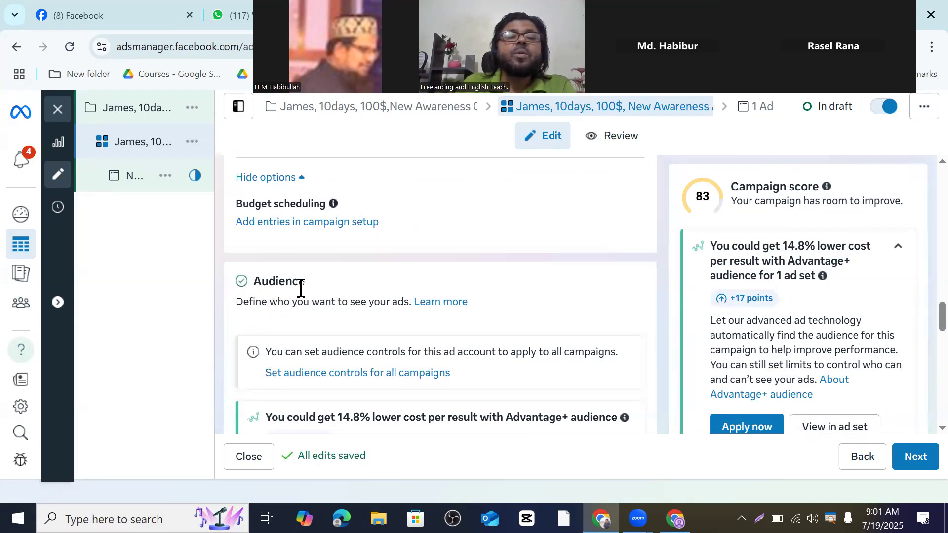
scroll(301, 287, up, 1)
scroll(300, 287, down, 2)
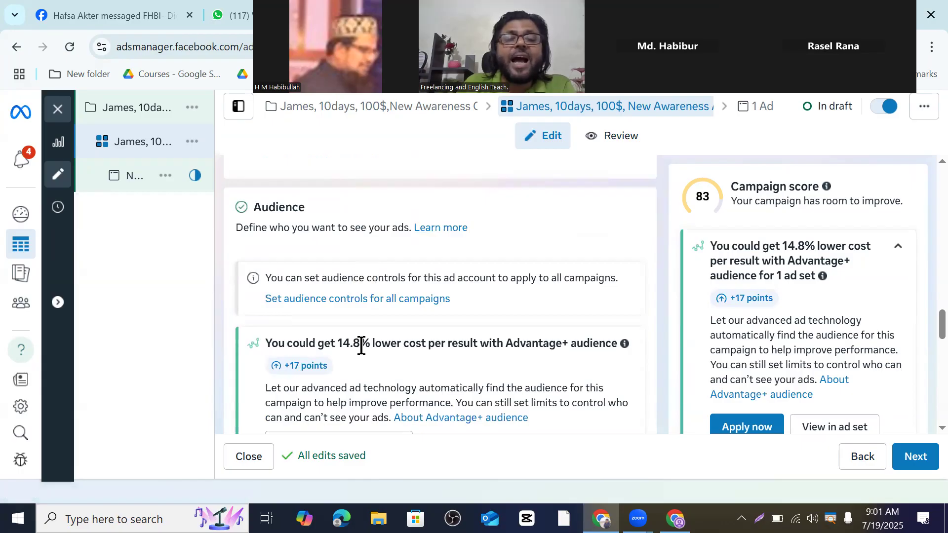
scroll(361, 346, down, 4)
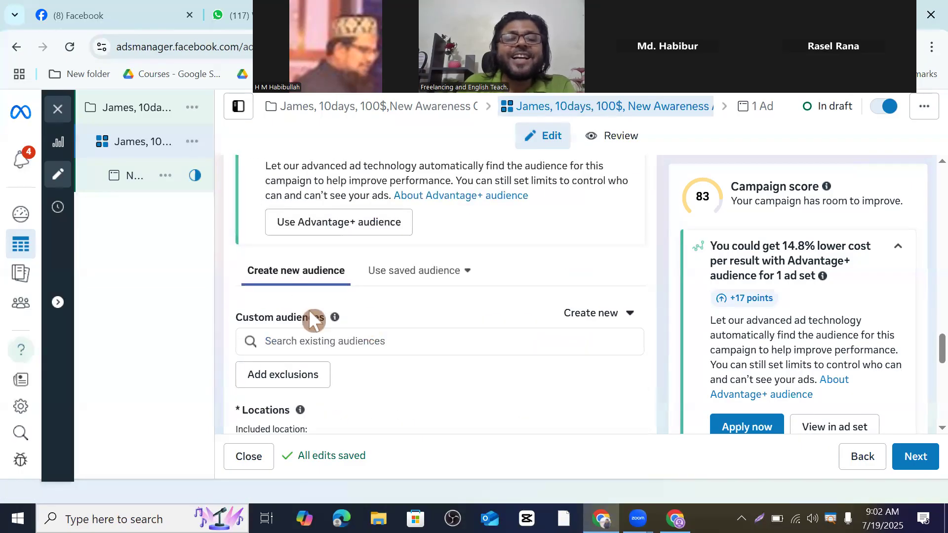
scroll(313, 318, down, 4)
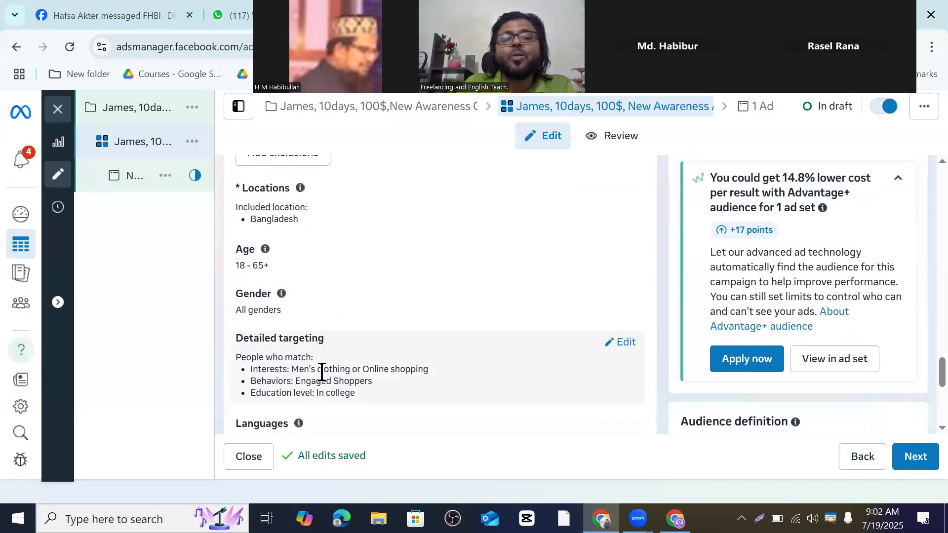
scroll(377, 331, down, 3)
scroll(383, 333, up, 4)
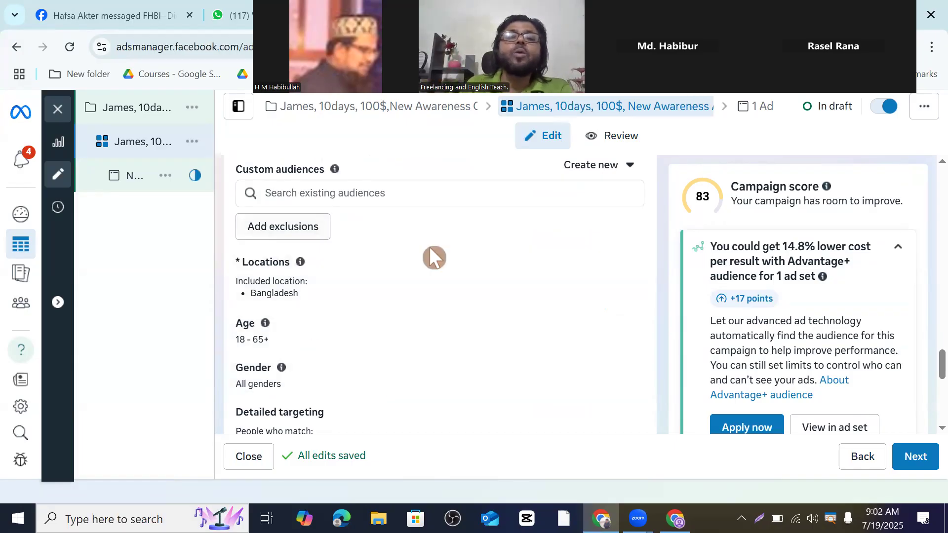
scroll(435, 257, up, 3)
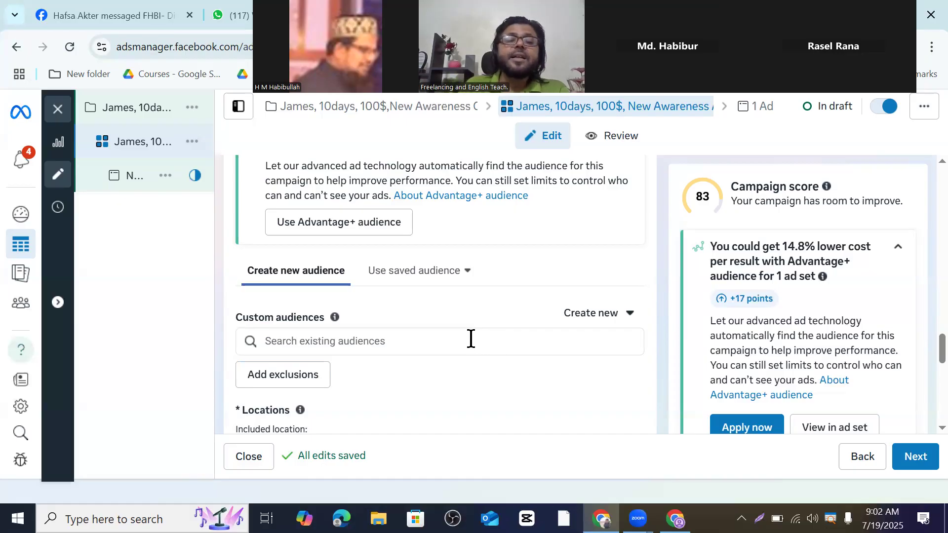
scroll(470, 339, down, 7)
click(258, 184)
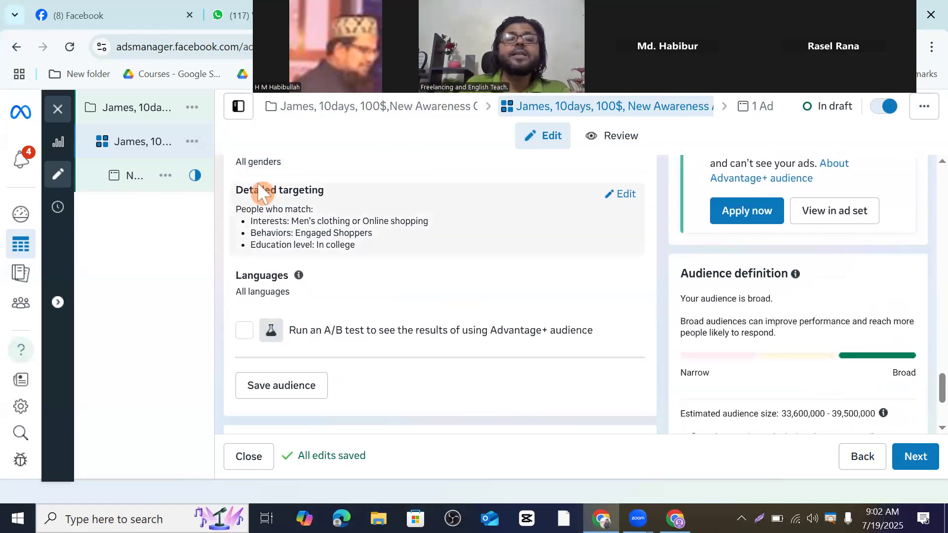
Step: Show the options for creating a new custom or lookalike audience and review them alongside the remaining audience and placement settings
scroll(537, 348, up, 7)
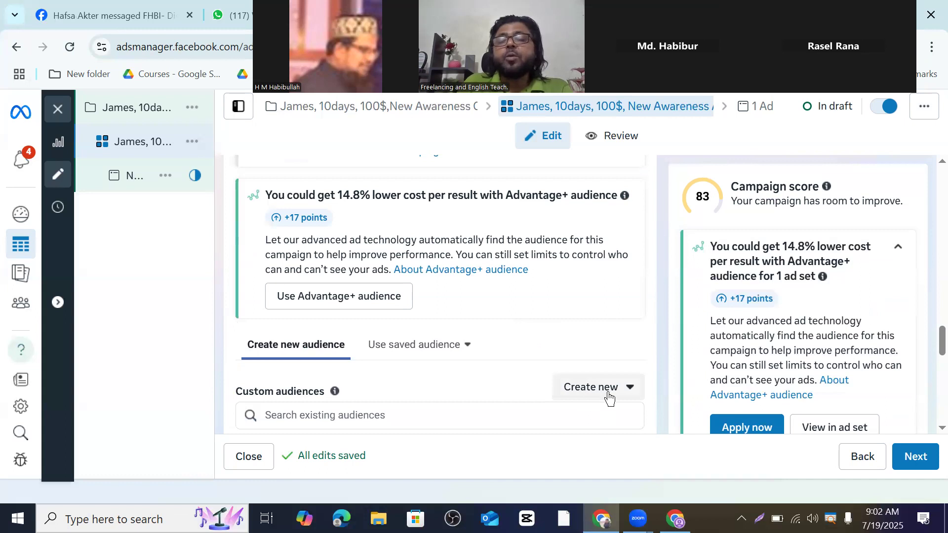
scroll(568, 306, down, 1)
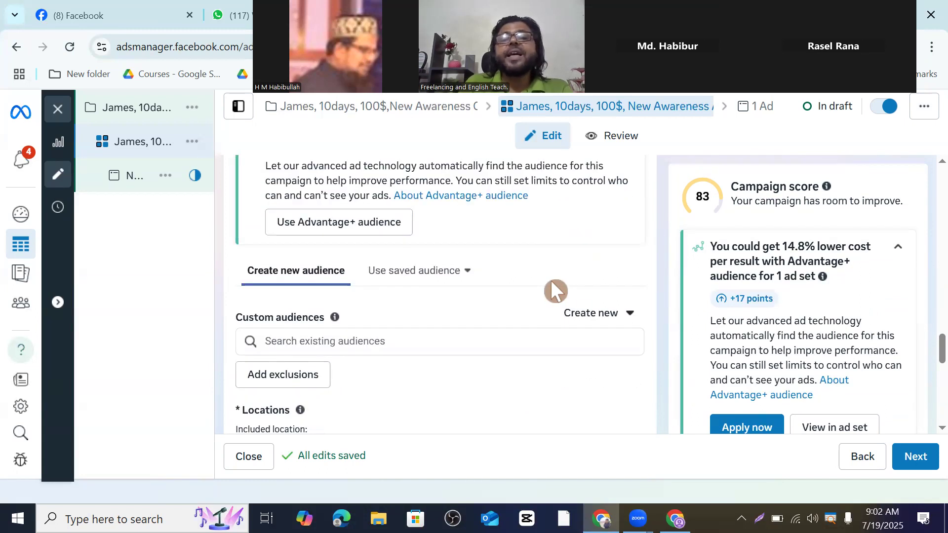
click(628, 319)
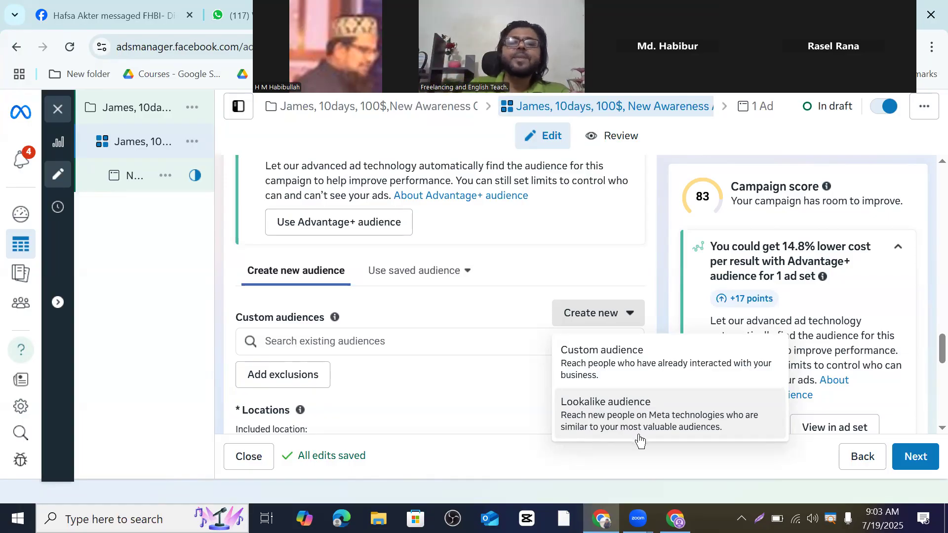
scroll(474, 365, down, 3)
scroll(464, 367, down, 6)
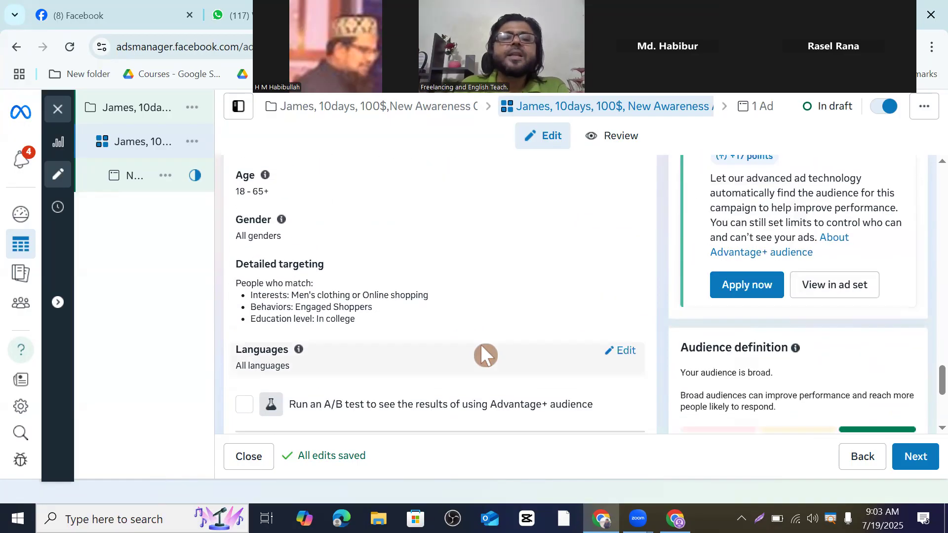
scroll(494, 390, down, 2)
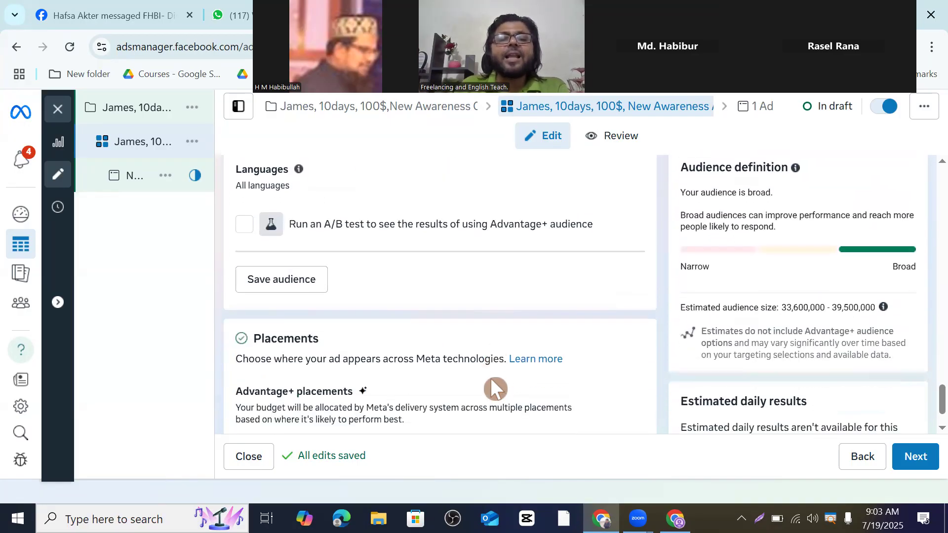
scroll(494, 383, up, 6)
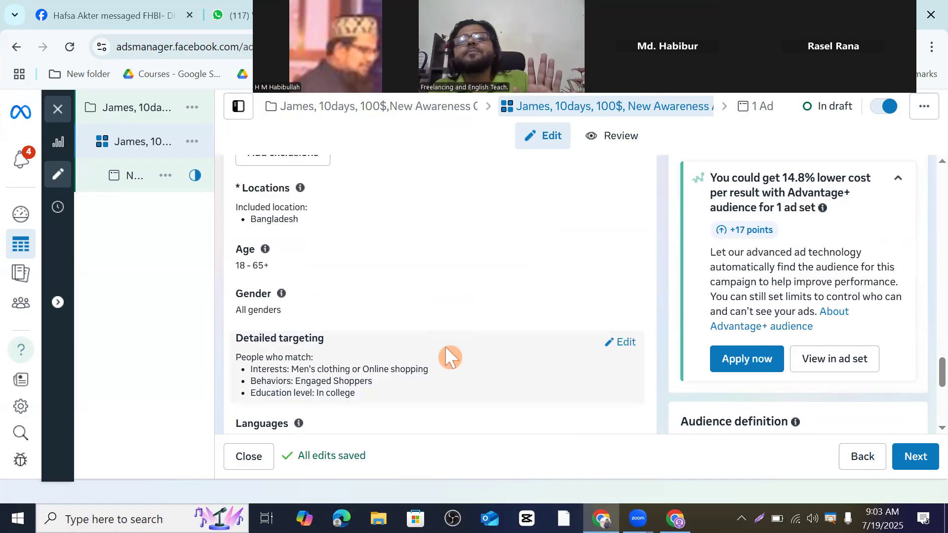
scroll(445, 344, up, 3)
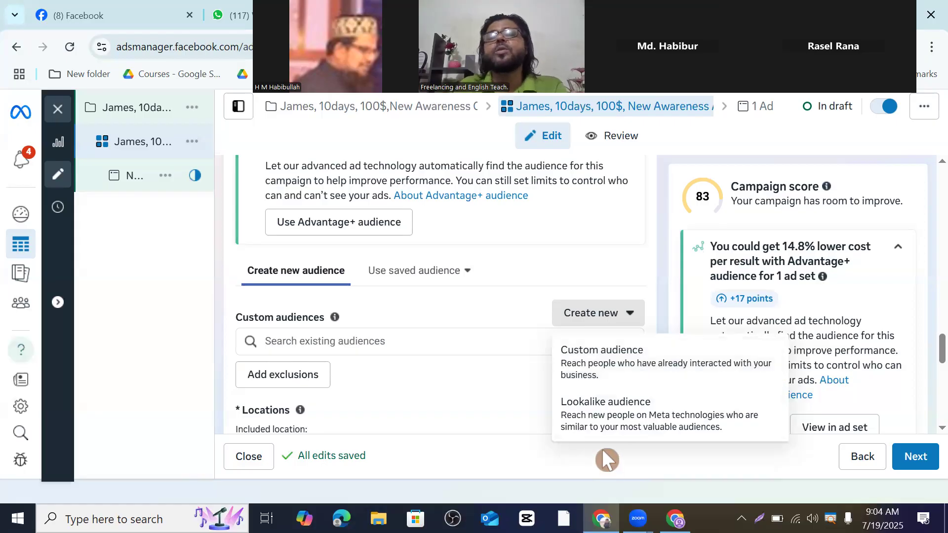
scroll(444, 329, down, 1)
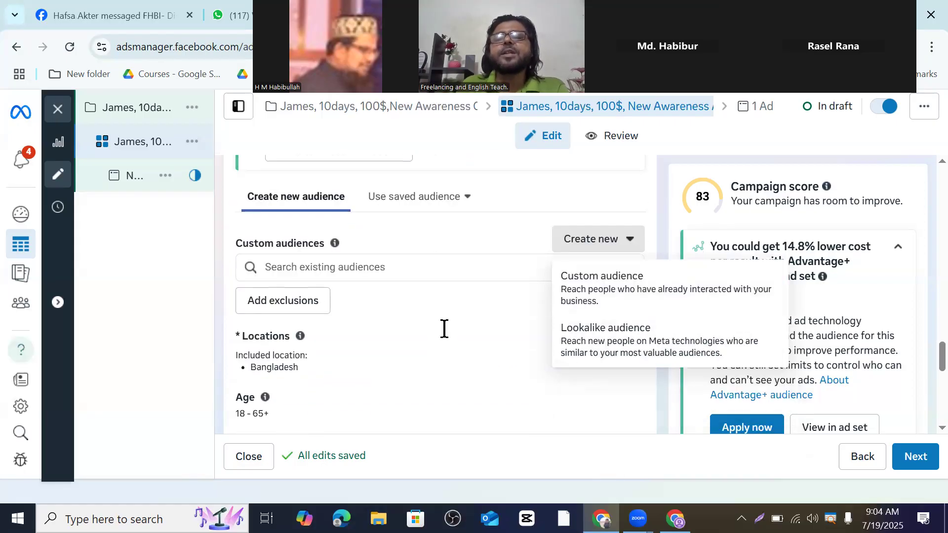
Step: Set the ad set's included location to the city of Dhaka, Dhaka Division, in place of all of Bangladesh
scroll(444, 328, down, 2)
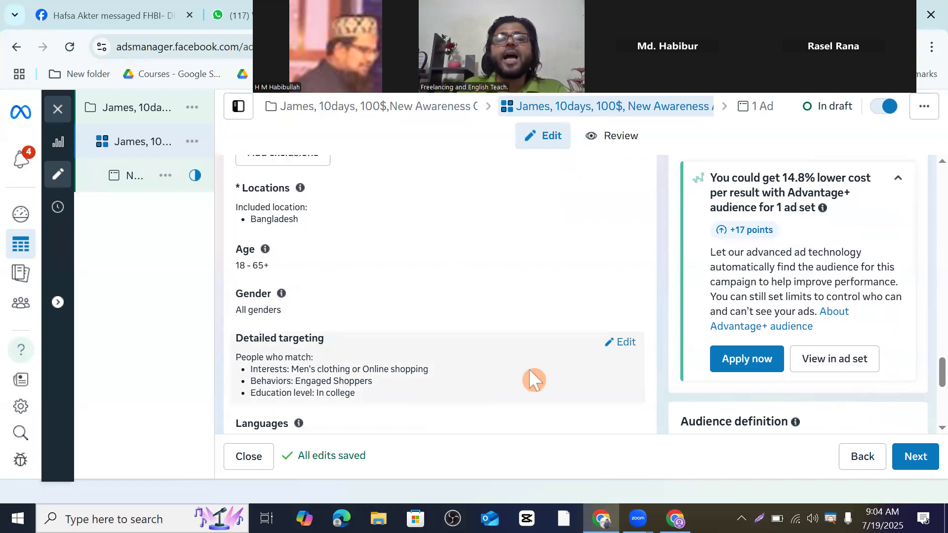
scroll(528, 369, up, 2)
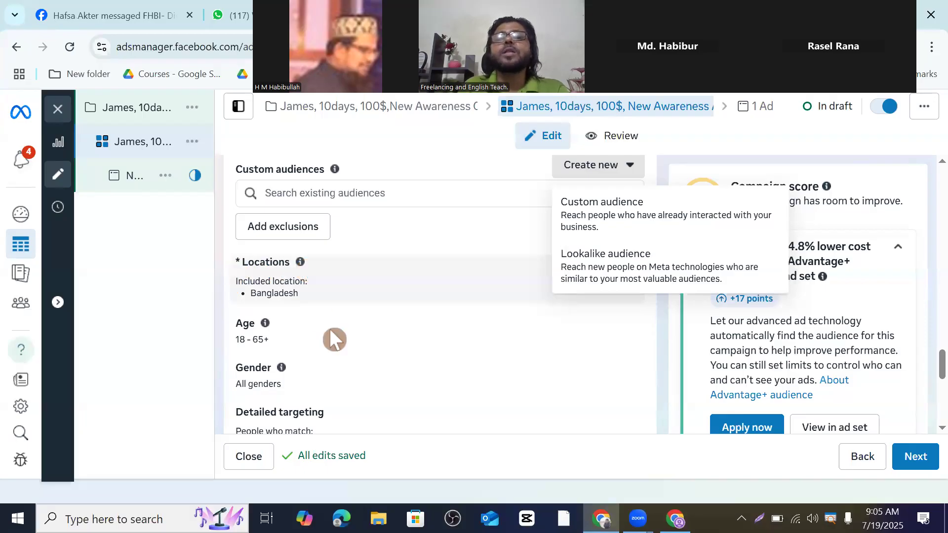
click(463, 266)
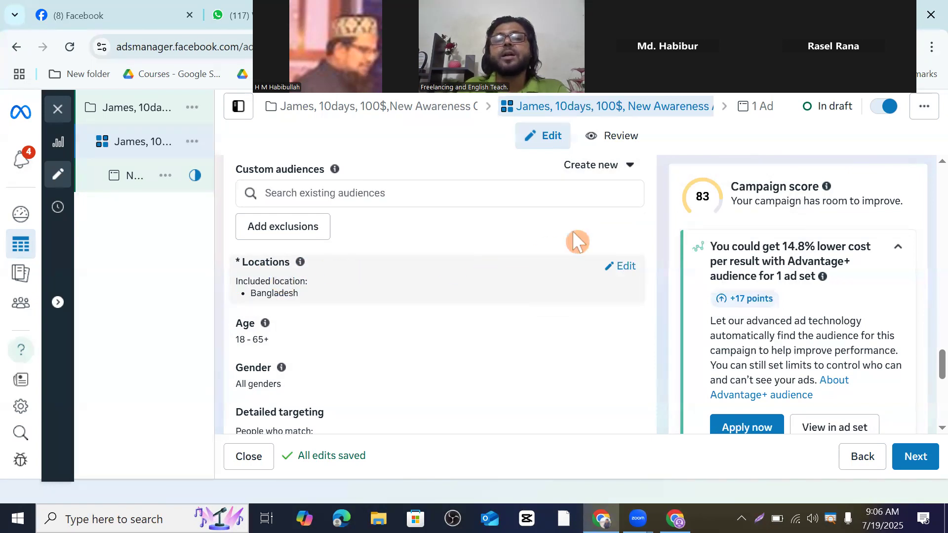
click(627, 269)
scroll(399, 313, down, 2)
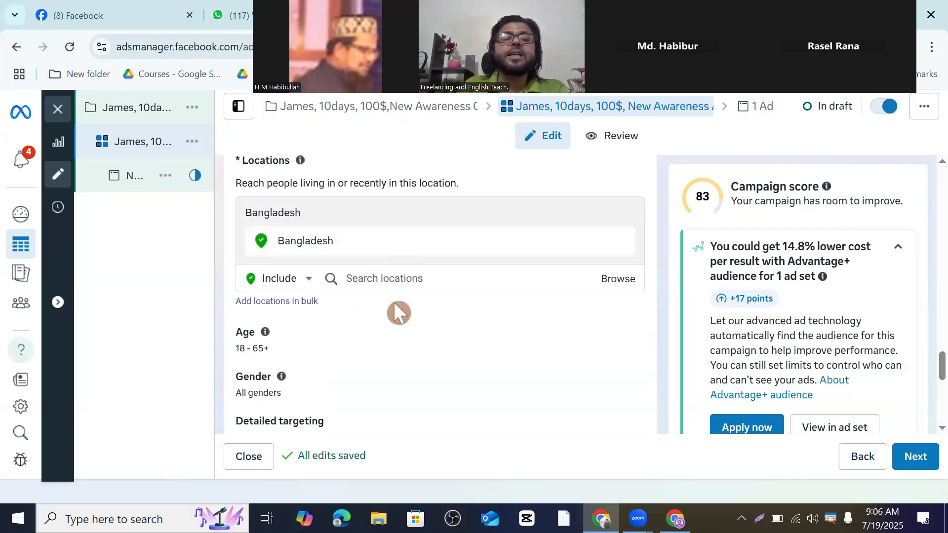
scroll(399, 313, down, 1)
scroll(426, 309, up, 1)
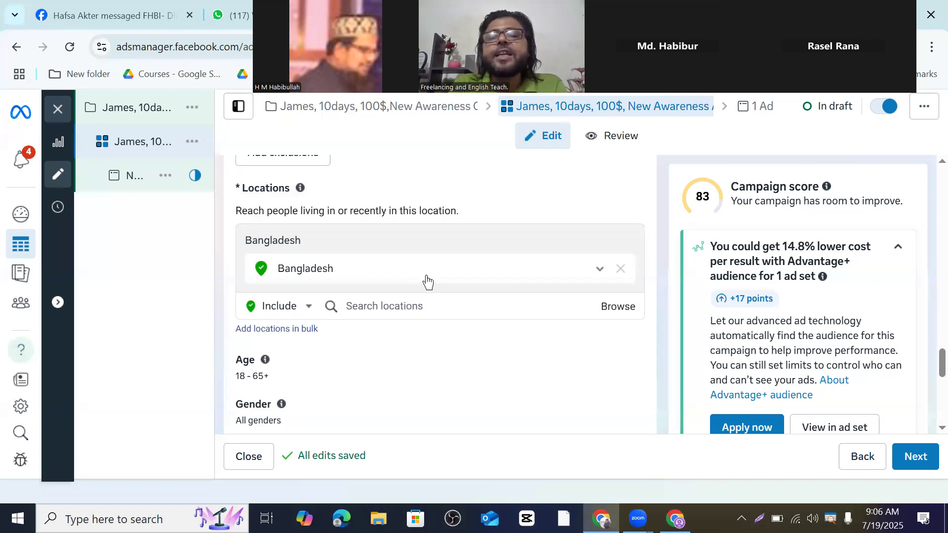
click(385, 306)
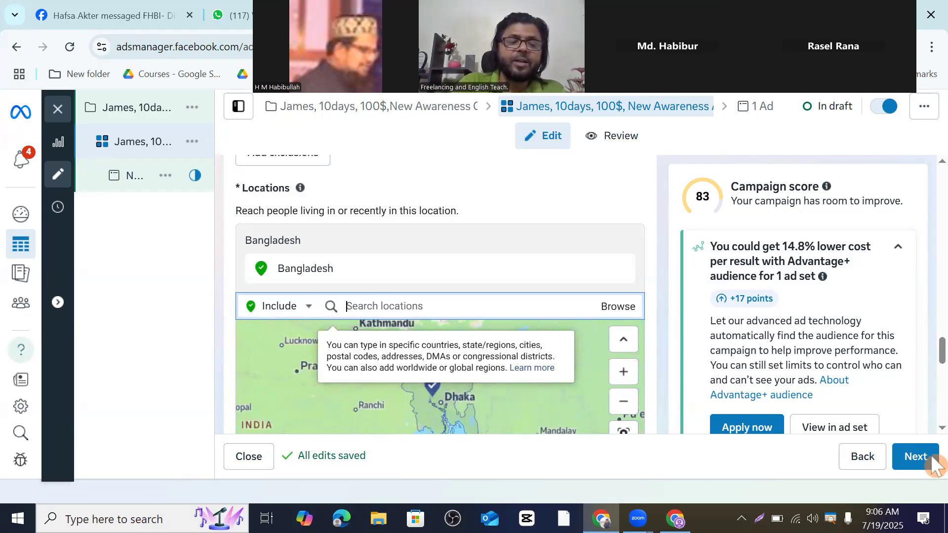
text(Dhaka)
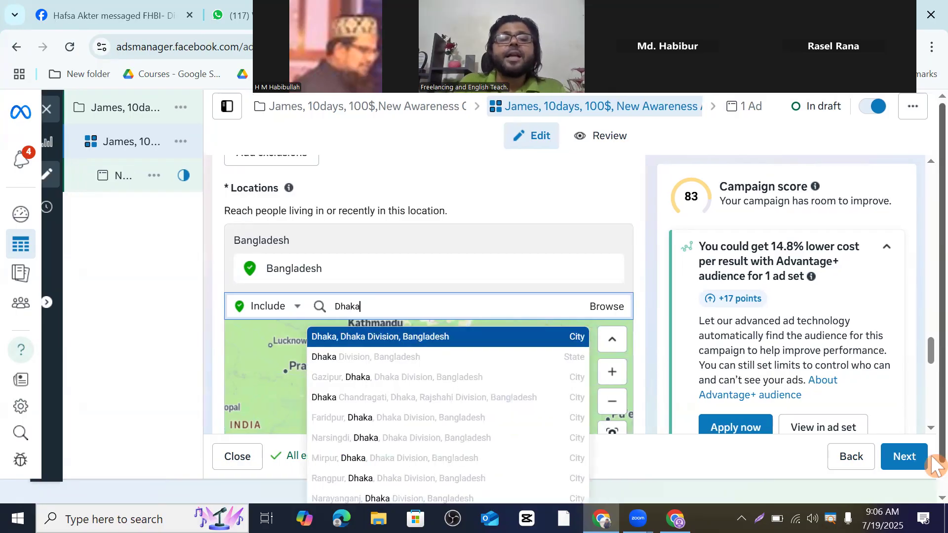
click(393, 337)
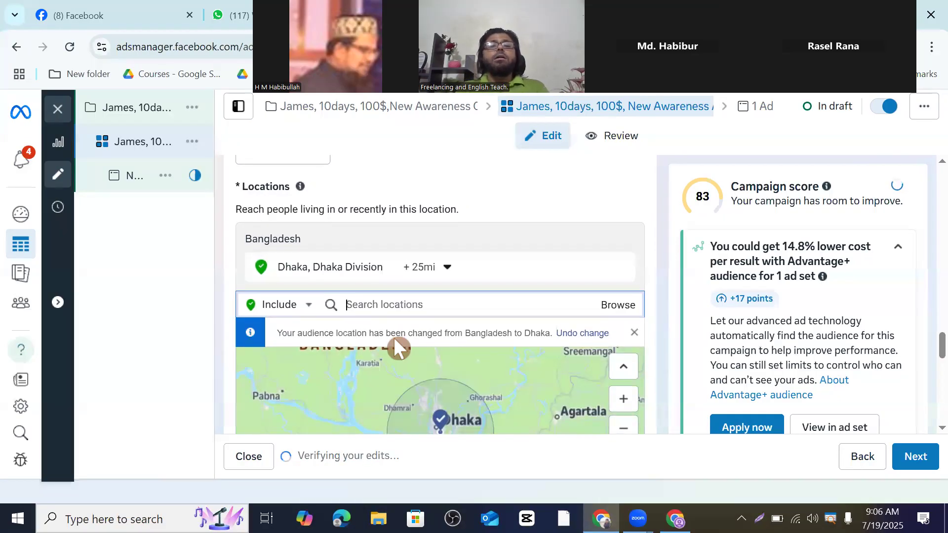
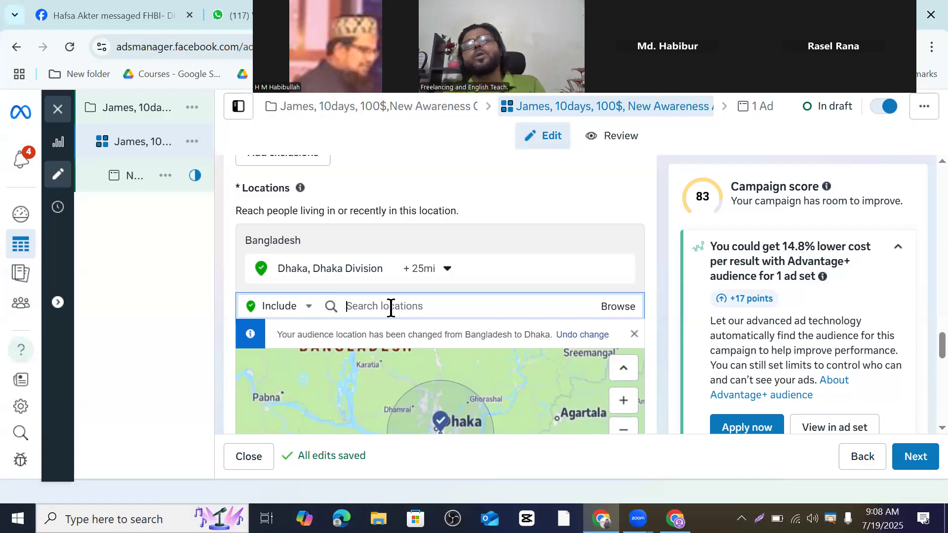
Step: Exclude the city of Mirpur, Dhaka, Dhaka Division from the targeted locations, and switch the location search back to Include
click(311, 309)
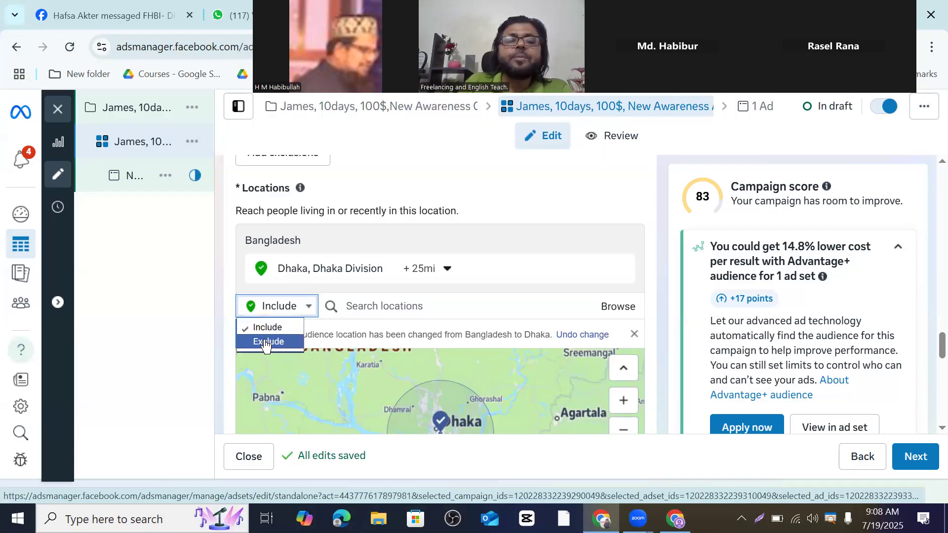
click(265, 342)
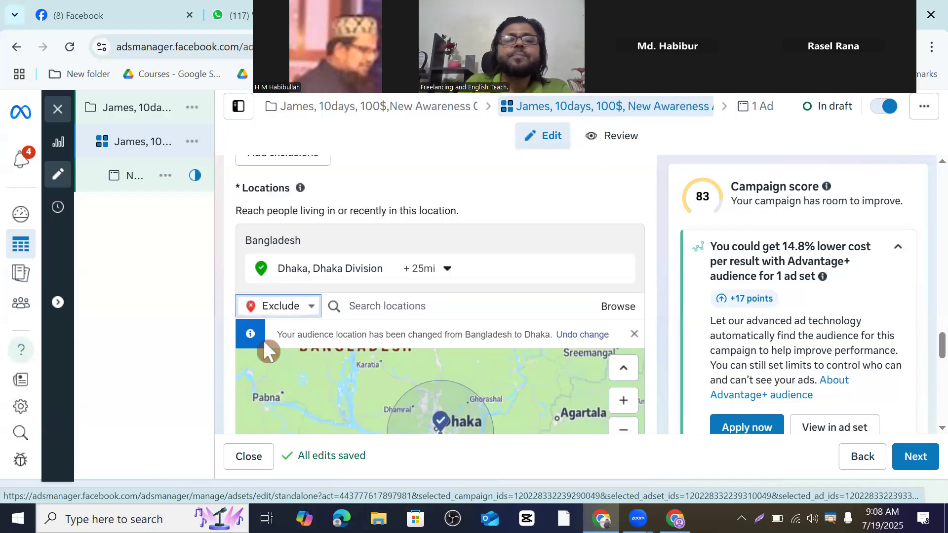
click(378, 306)
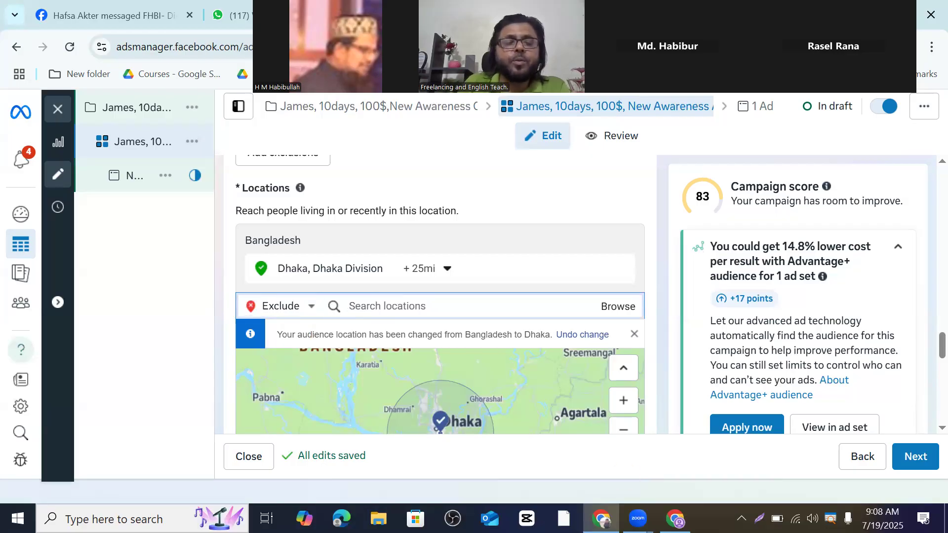
text(M)
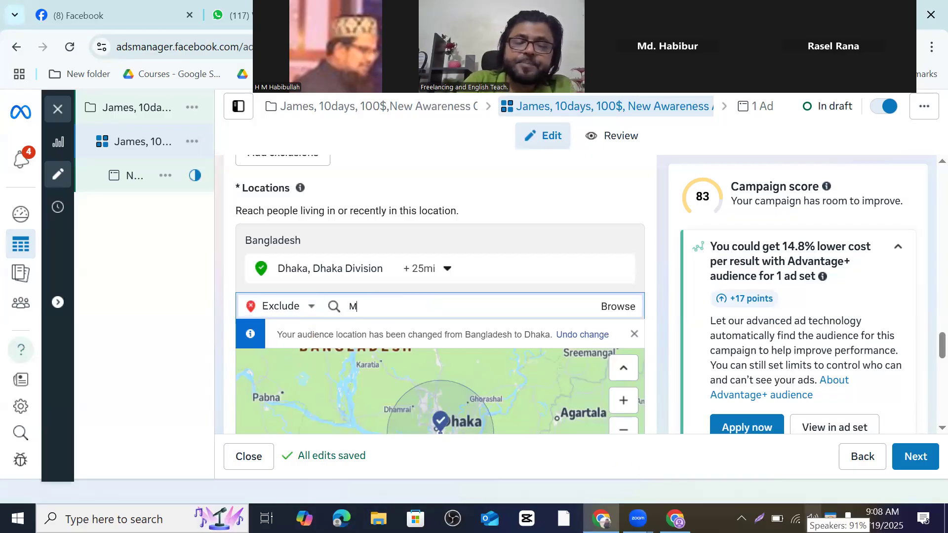
text(irpur)
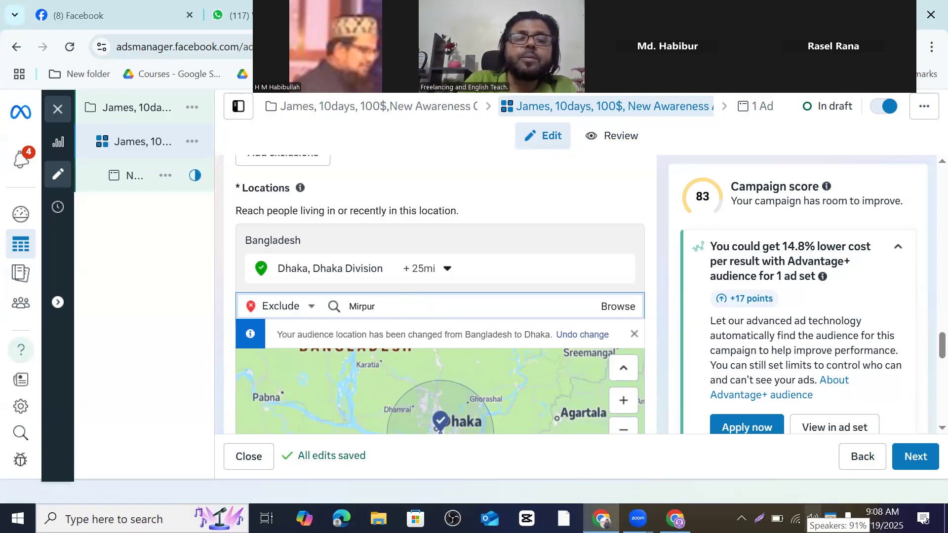
text( Dha)
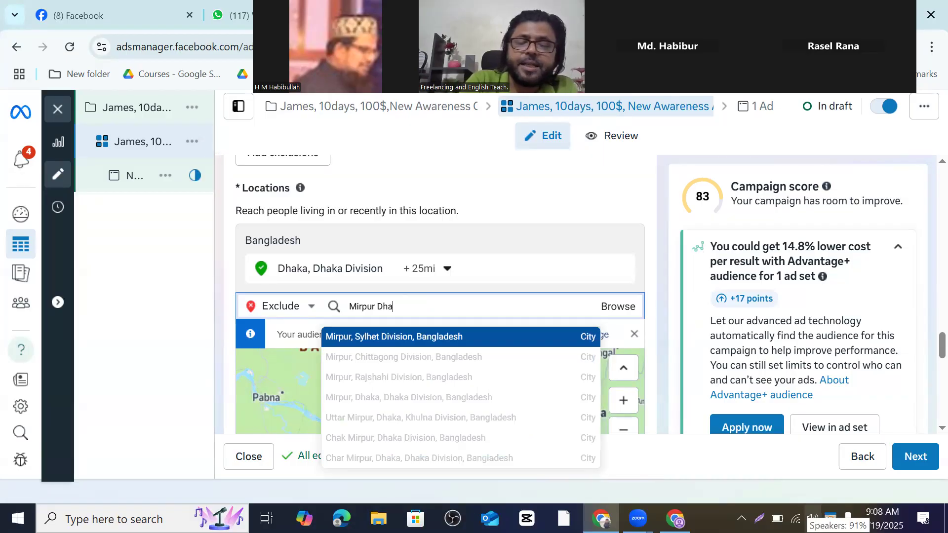
text(ka)
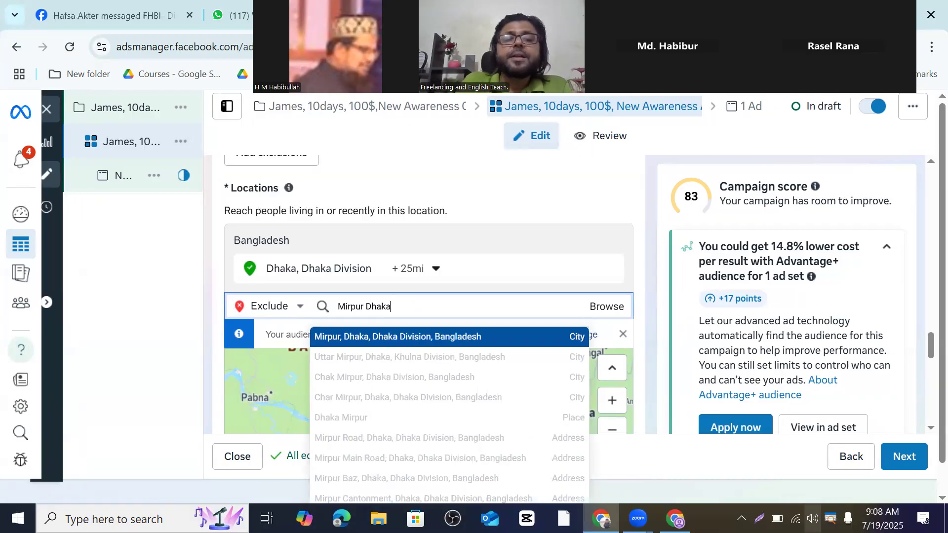
click(424, 340)
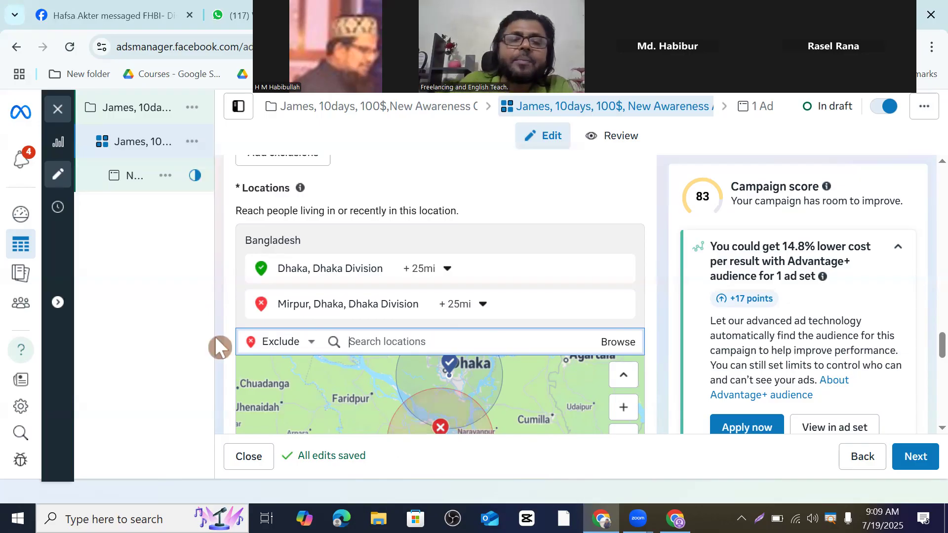
click(310, 346)
click(279, 363)
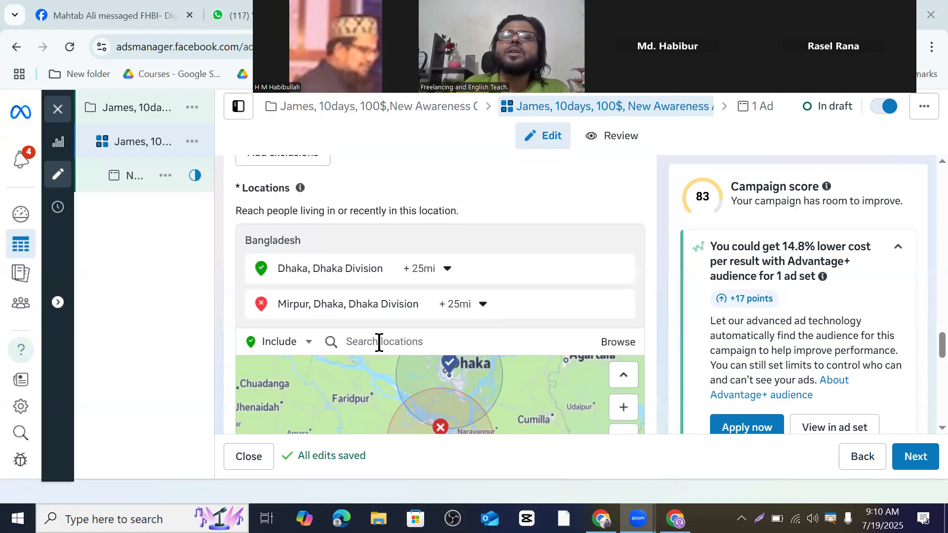
Step: Set the audience's maximum age to 40, keeping the minimum age at 18
mouse_move(376, 263)
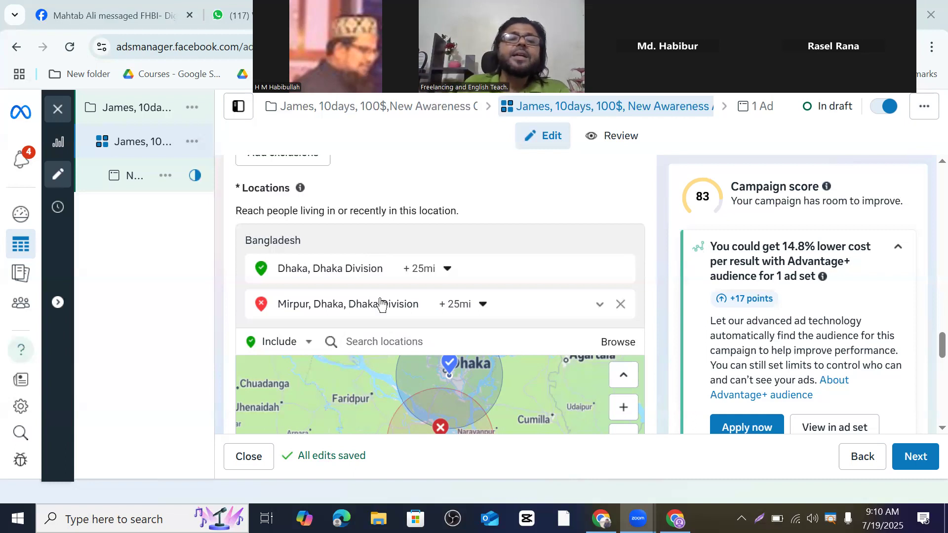
scroll(348, 197, down, 3)
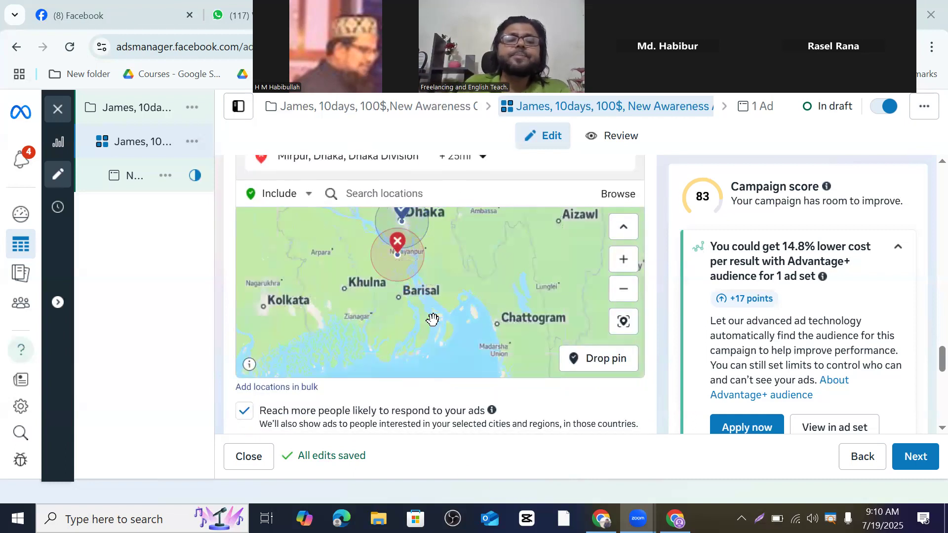
scroll(434, 346, down, 5)
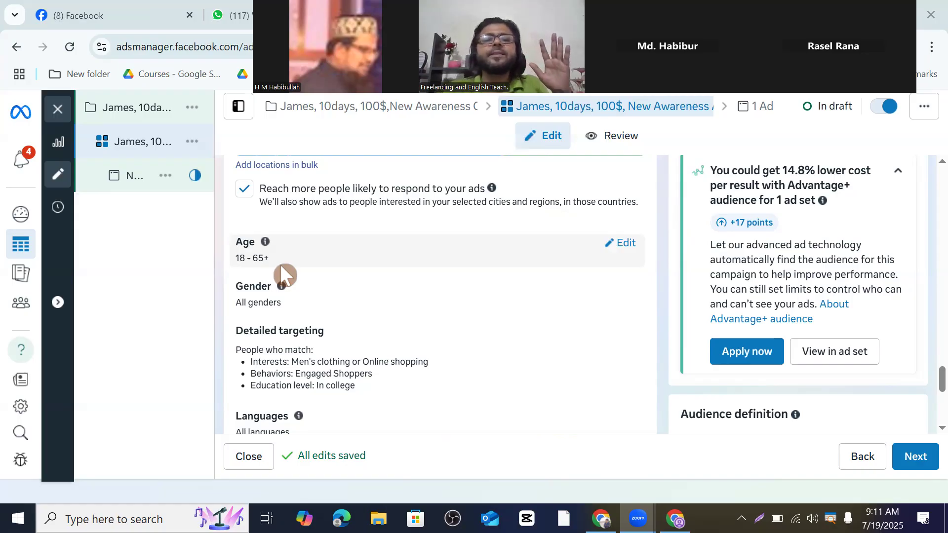
click(614, 242)
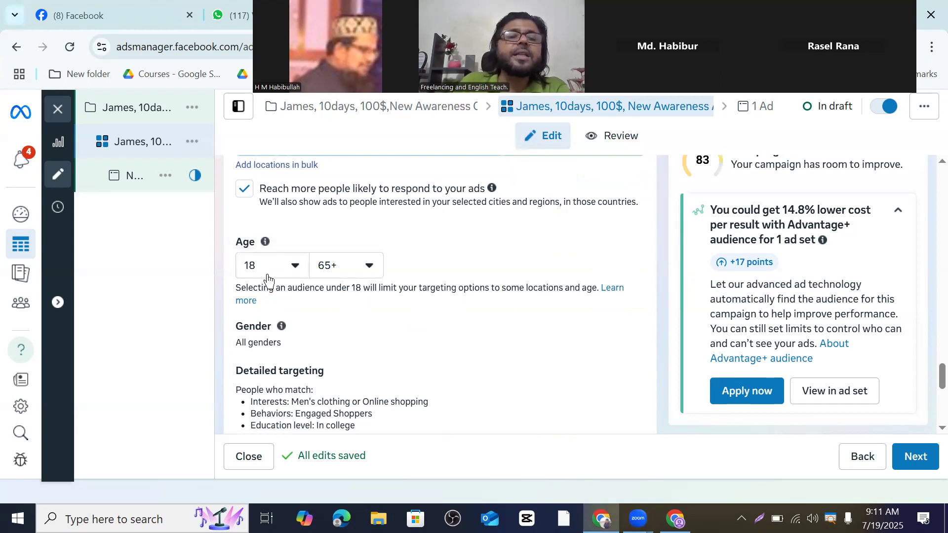
click(294, 269)
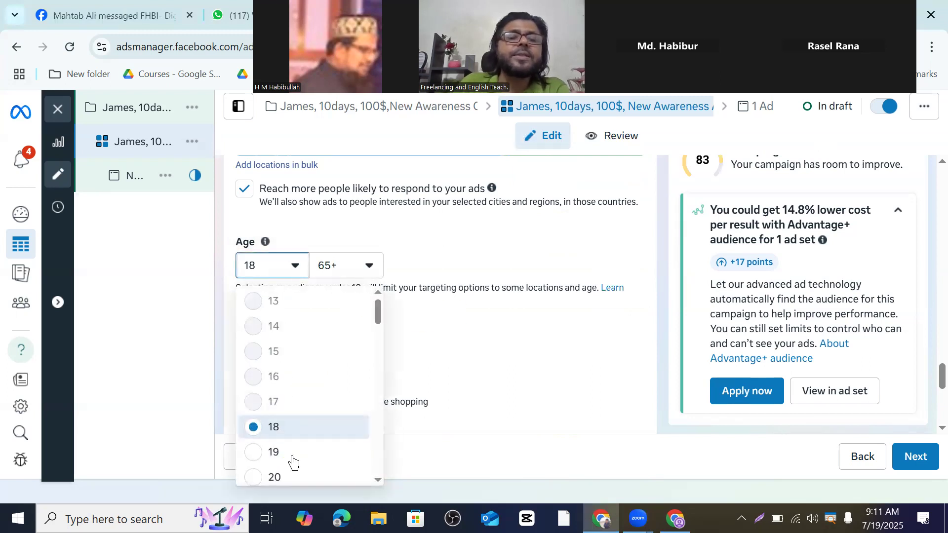
scroll(292, 461, down, 20)
scroll(292, 464, down, 3)
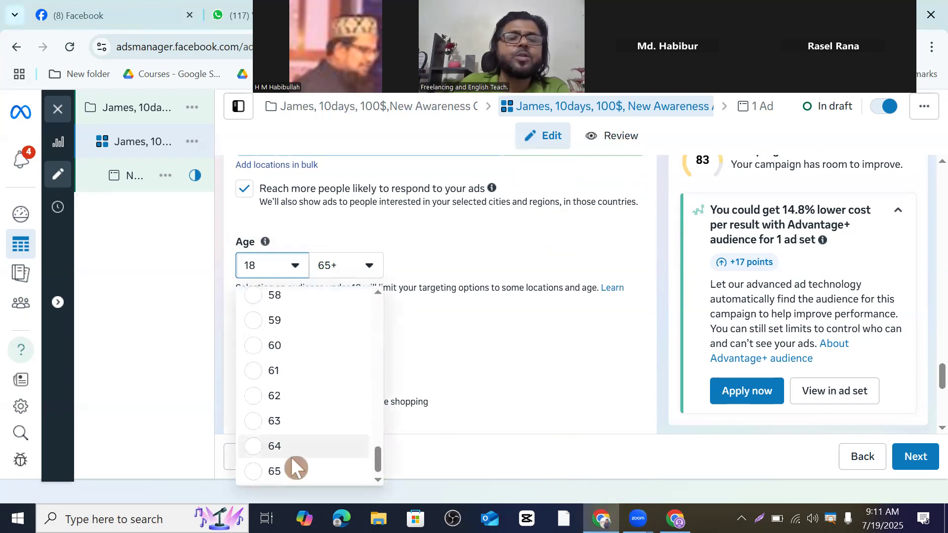
scroll(303, 451, up, 15)
scroll(324, 384, up, 5)
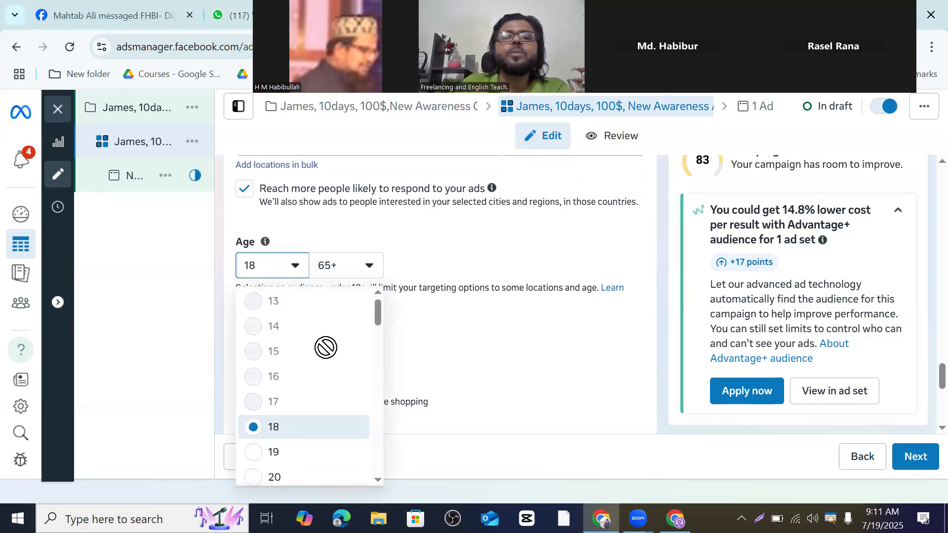
click(368, 267)
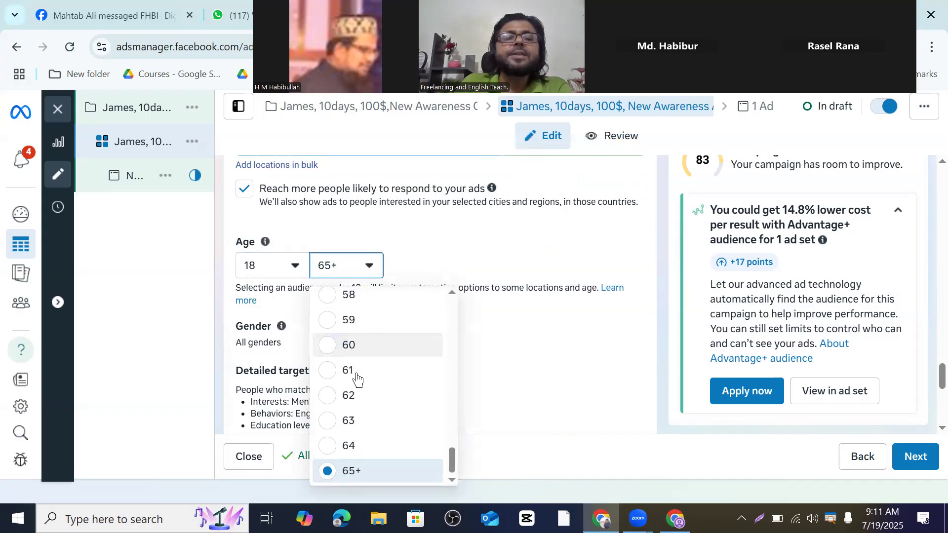
scroll(379, 371, up, 10)
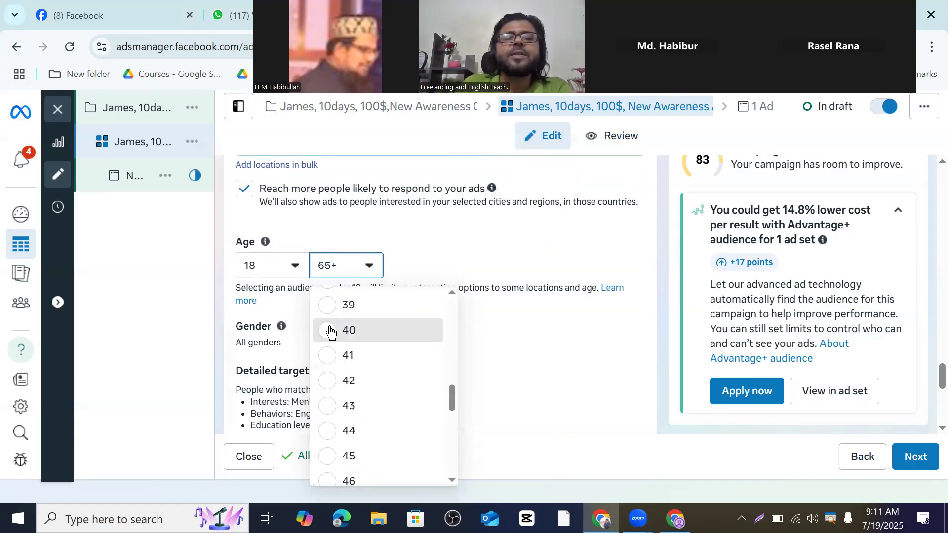
click(331, 331)
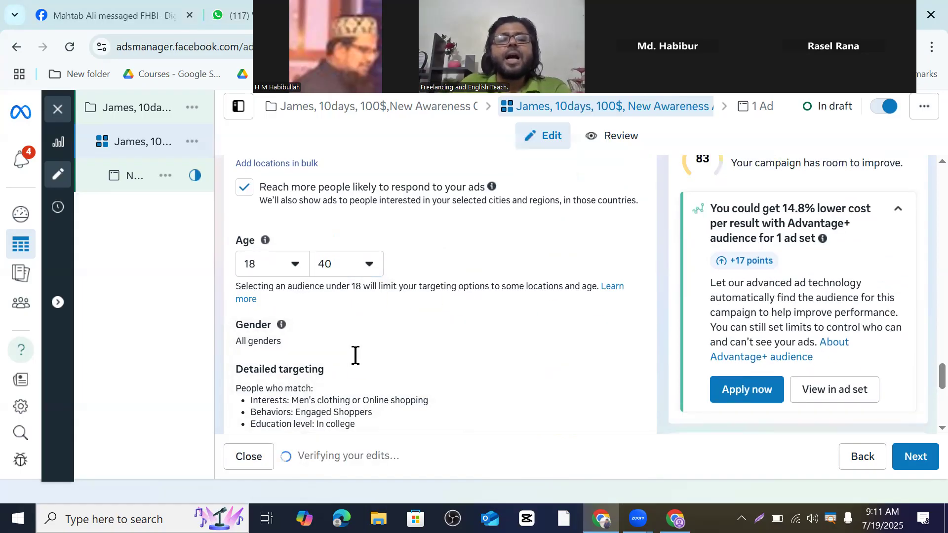
Step: Open the audience's gender setting for editing
scroll(368, 316, down, 1)
mouse_move(255, 269)
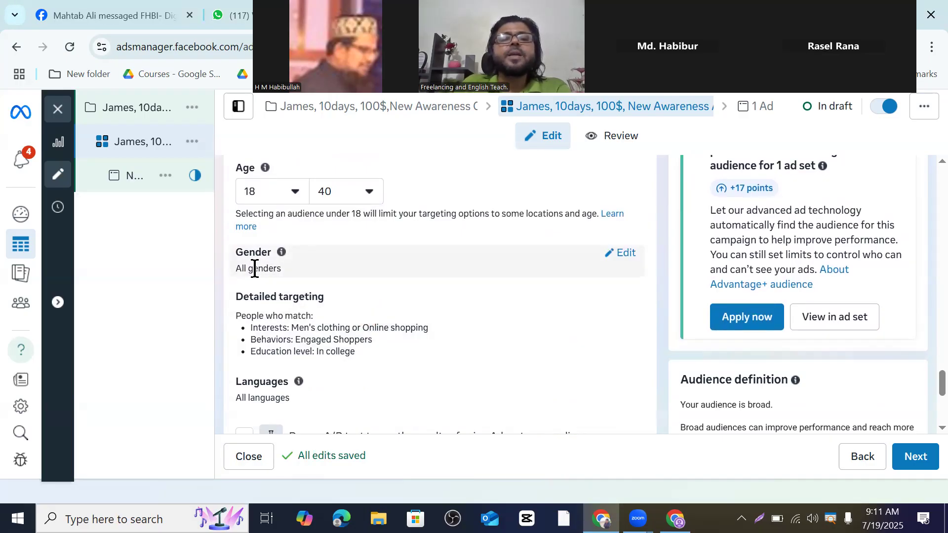
click(625, 253)
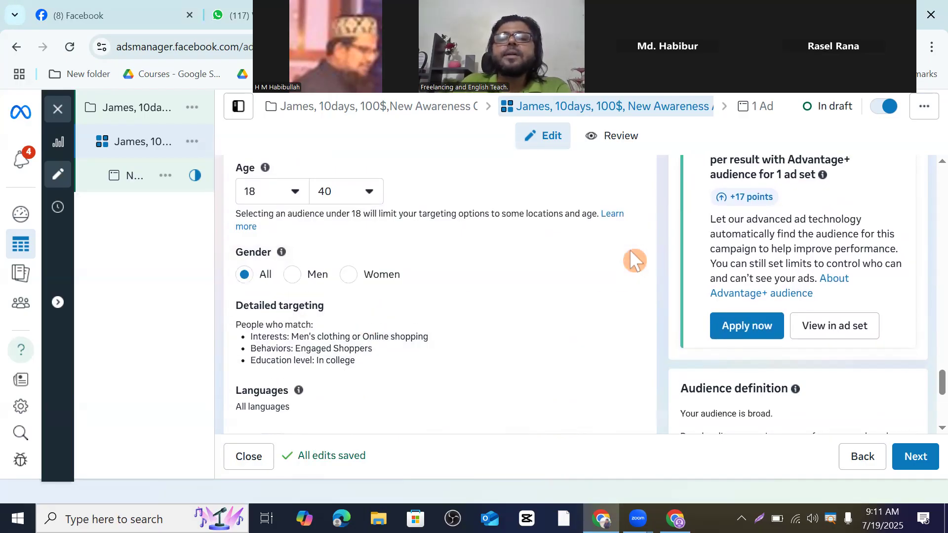